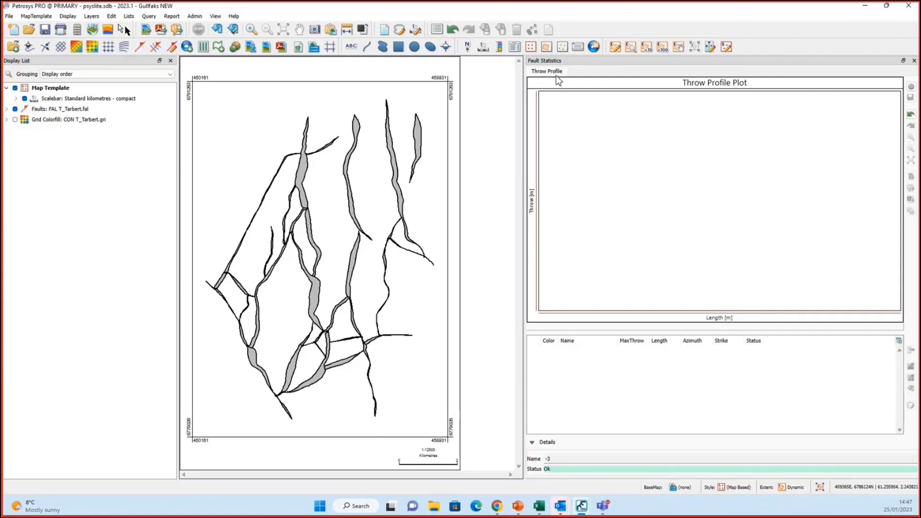
Step: Calculate the fault statistics for the FAL T_Tarbert.fal faults layer
click(60, 109)
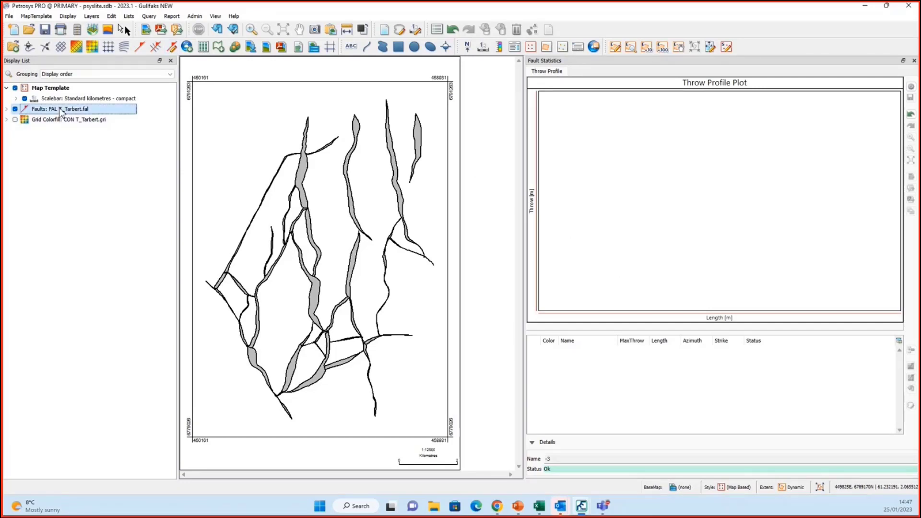
right_click(60, 111)
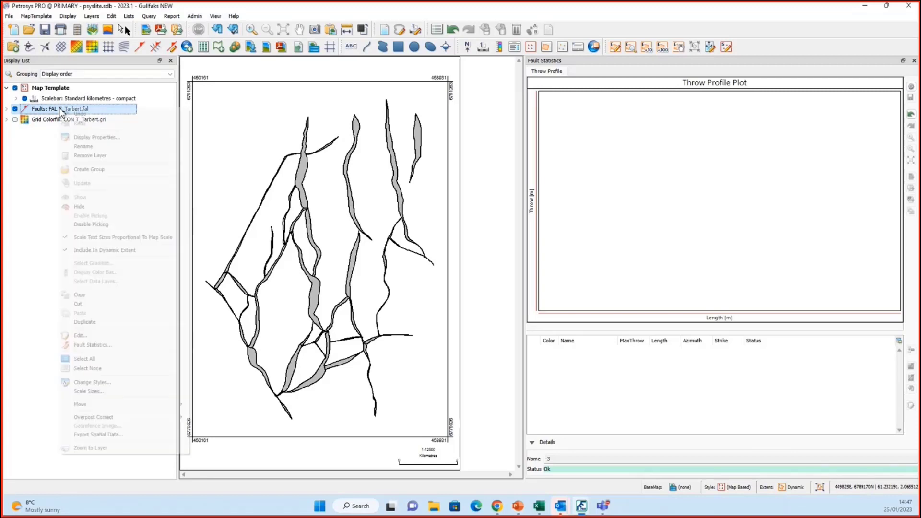
click(122, 347)
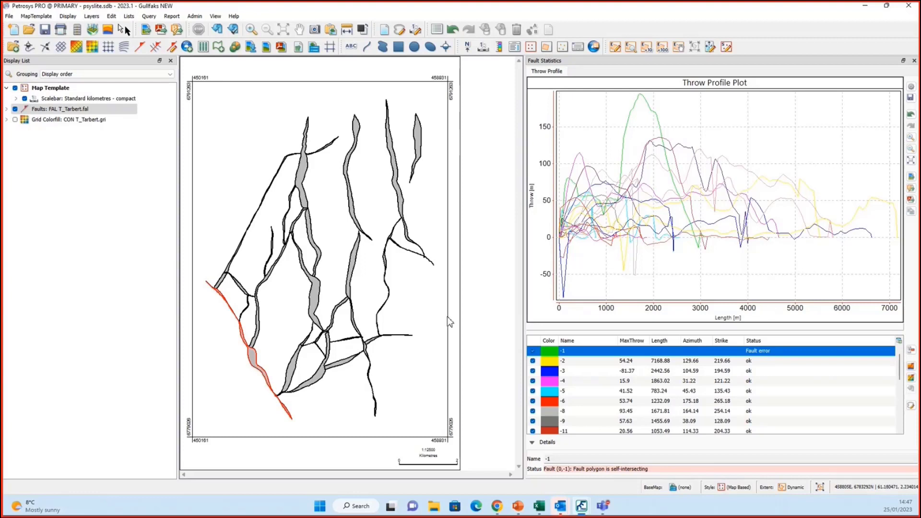
Step: Examine the throw profiles and map locations of faults -4, -6, -8 and -9
click(575, 381)
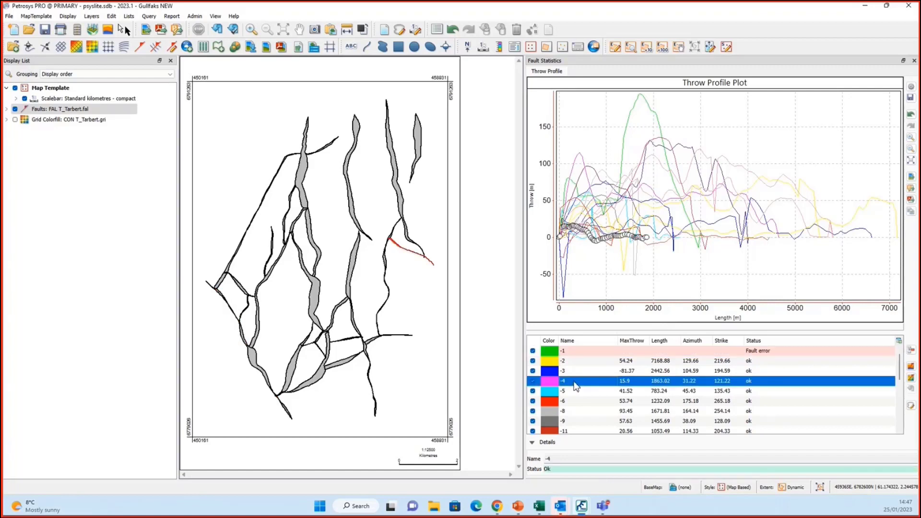
click(581, 402)
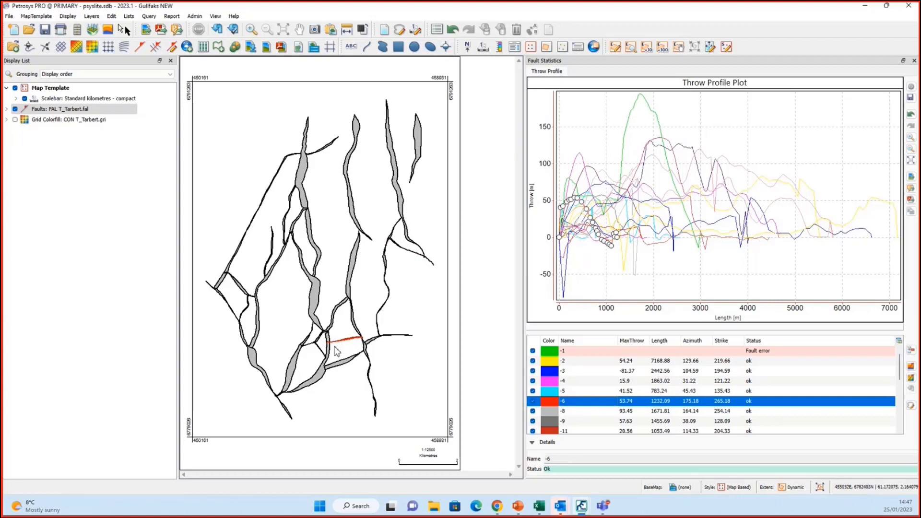
click(588, 413)
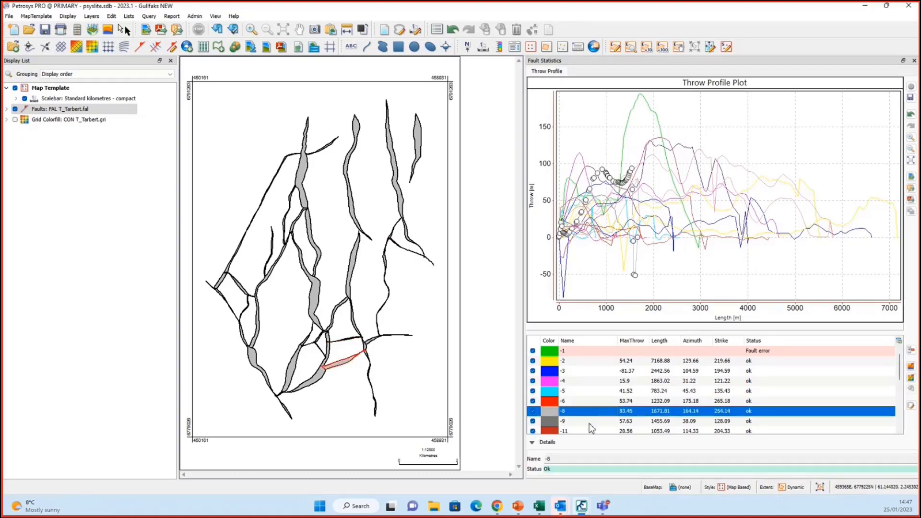
click(590, 422)
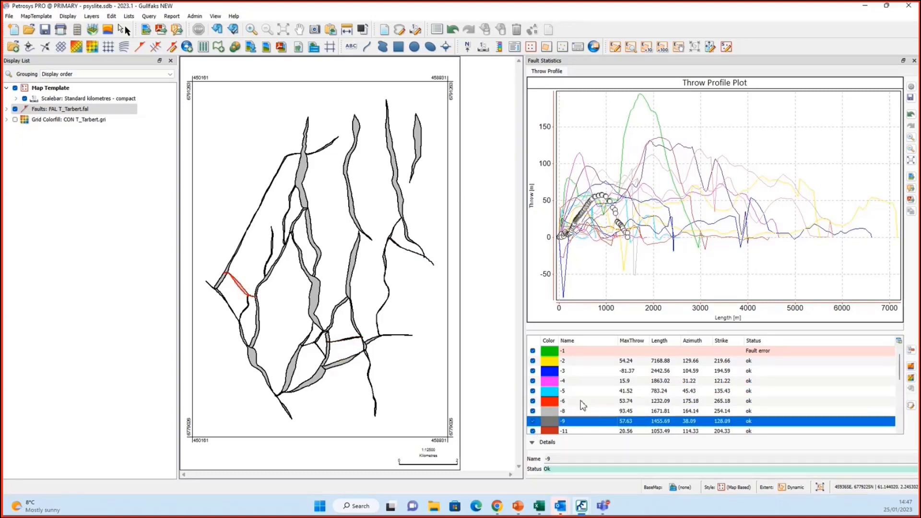
click(581, 381)
mouse_move(595, 253)
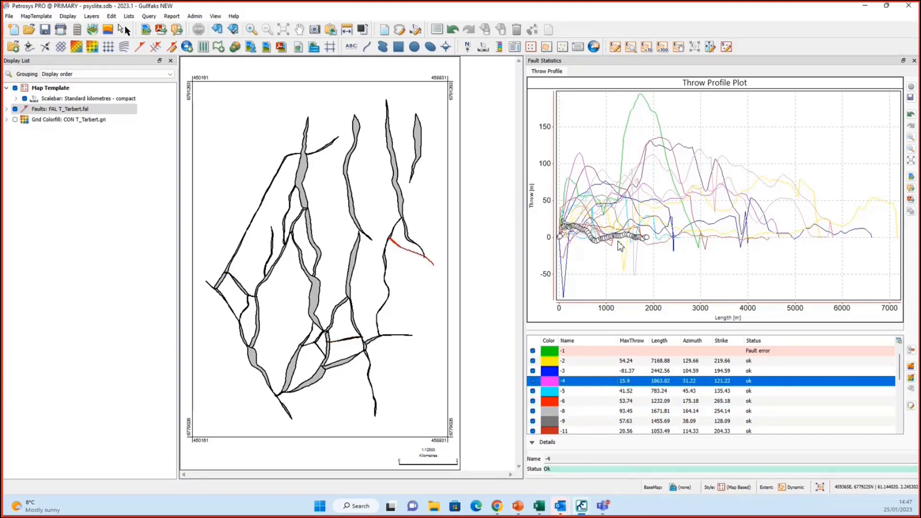
mouse_move(563, 225)
click(578, 411)
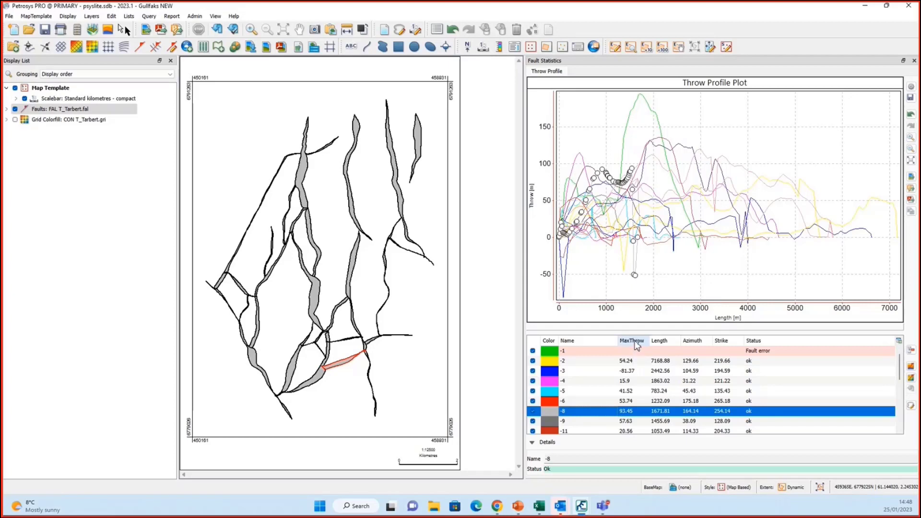
Step: Sort the fault table by maximum throw in descending order and inspect the profiles of faults -18 and -15
click(634, 341)
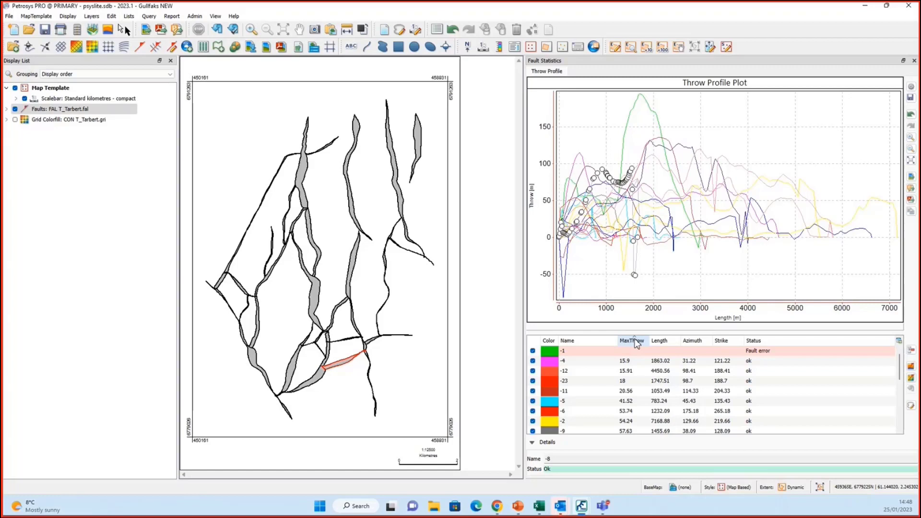
click(636, 342)
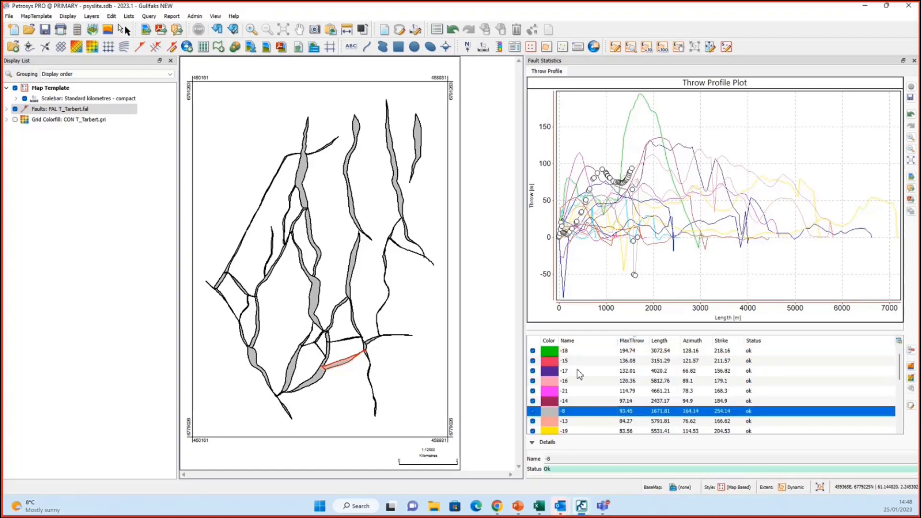
click(579, 353)
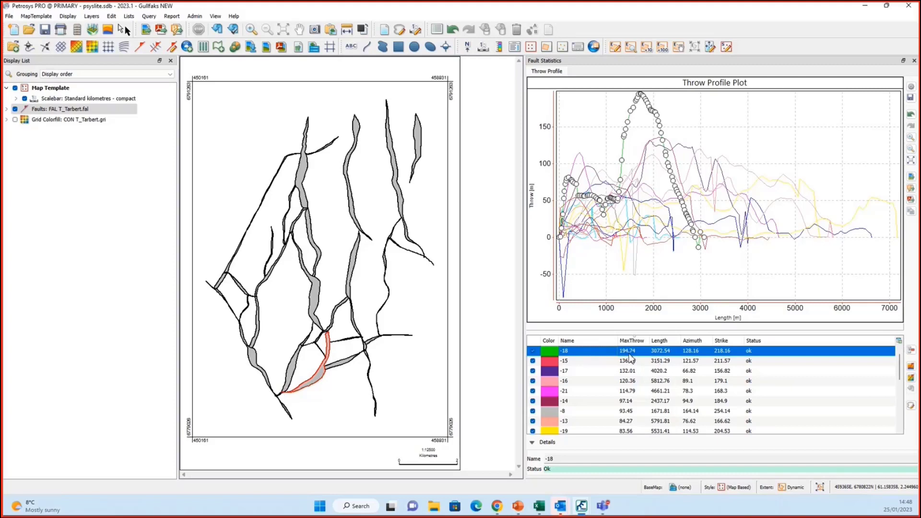
click(604, 361)
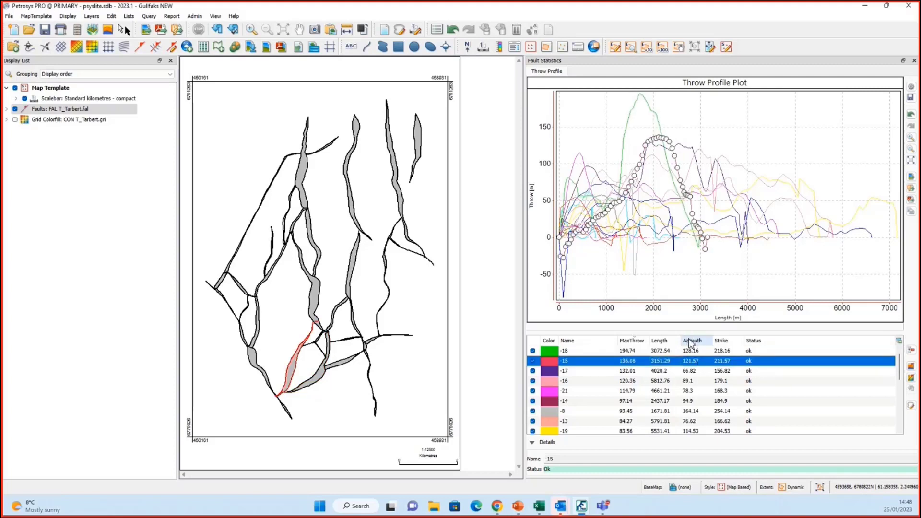
Step: Sort the fault table by azimuth in ascending order and look through the listed faults
click(691, 342)
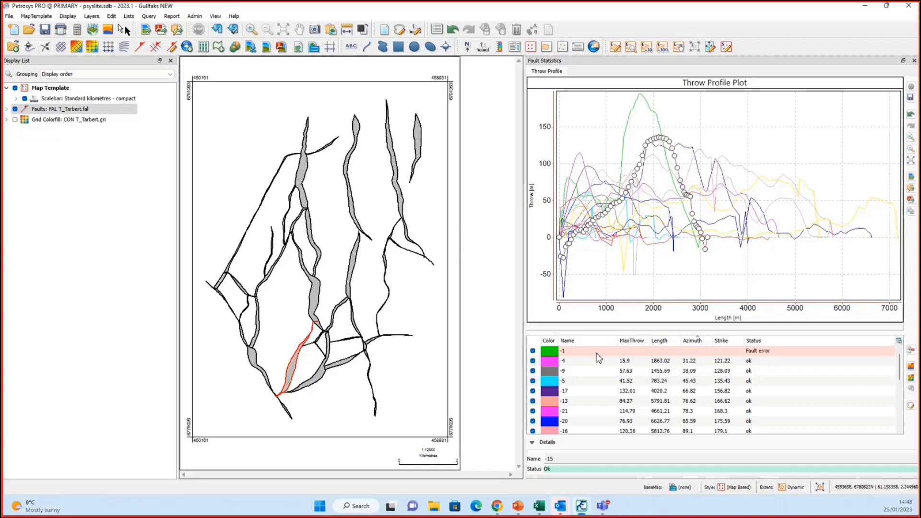
scroll(620, 389, down, 4)
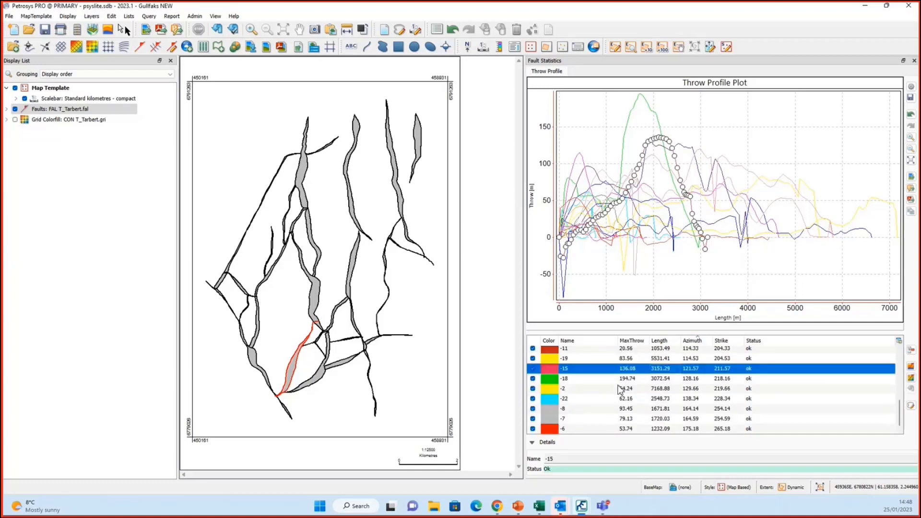
scroll(594, 426, up, 5)
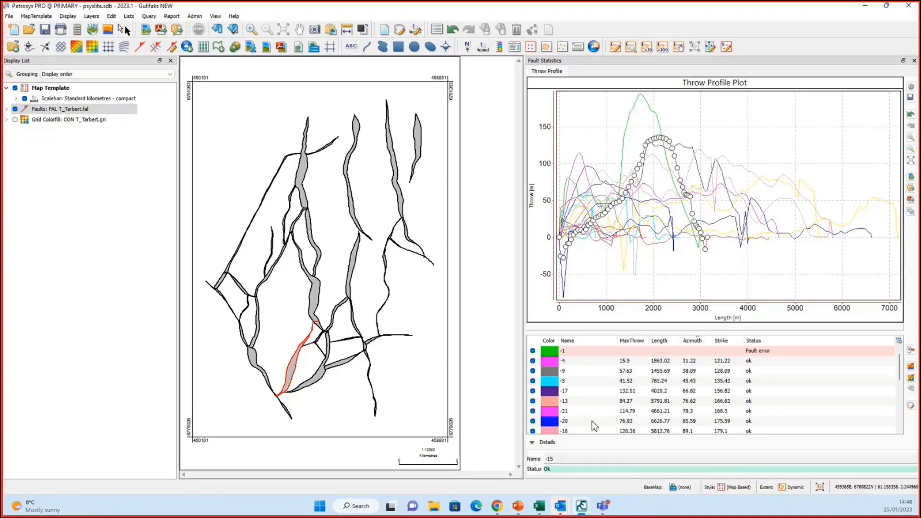
Step: Deselect all faults from the throw profile plot, then enable only the erroneous fault -1
click(586, 352)
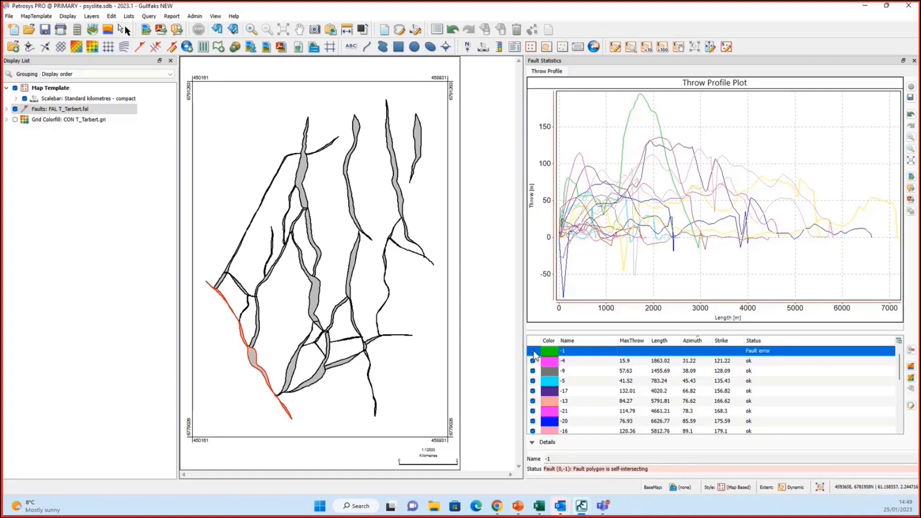
click(562, 360)
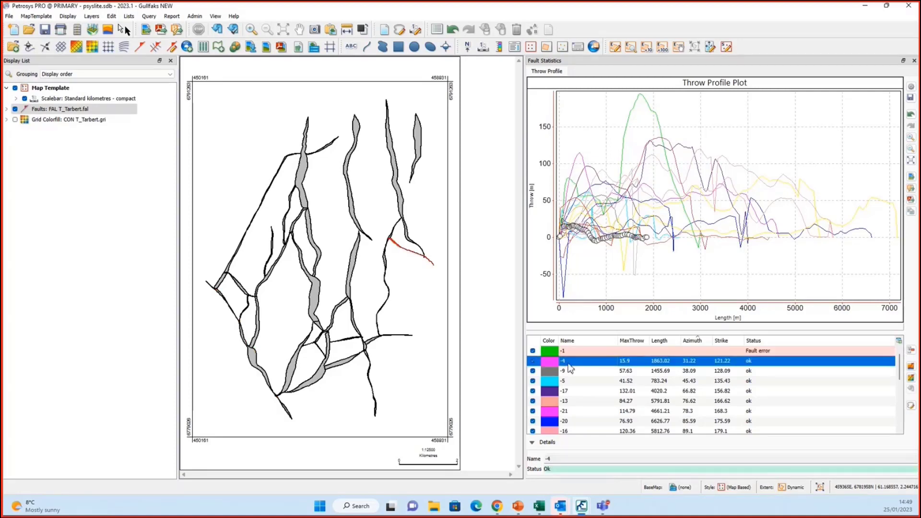
right_click(567, 363)
click(620, 460)
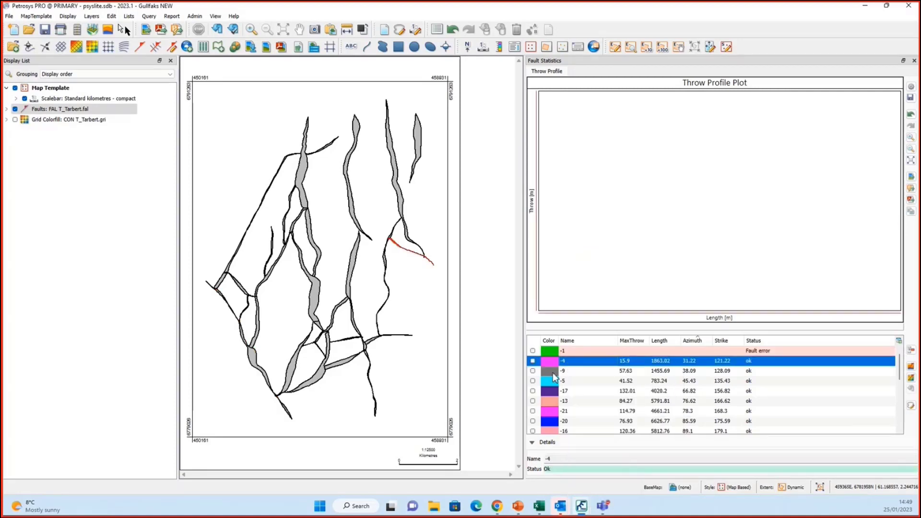
click(534, 351)
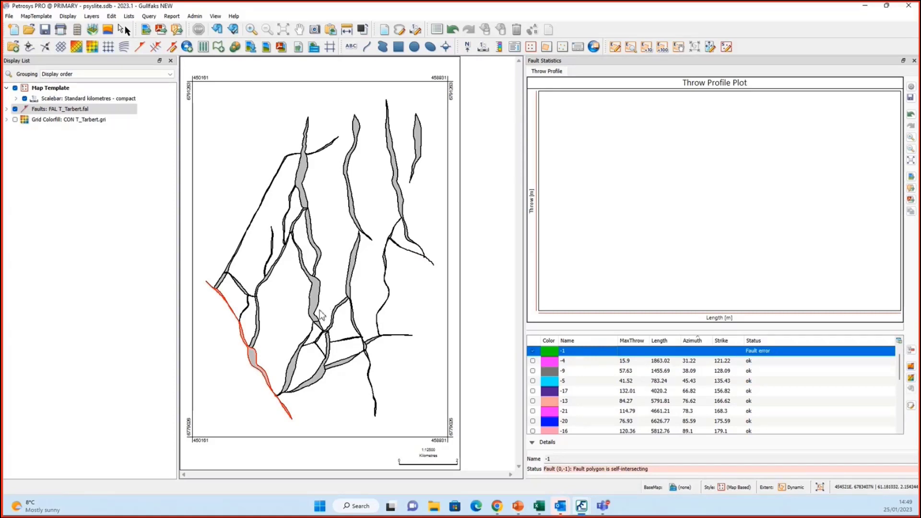
Step: Open fault -1 for spatial editing and switch to vertex editing at its north-western tip
click(911, 407)
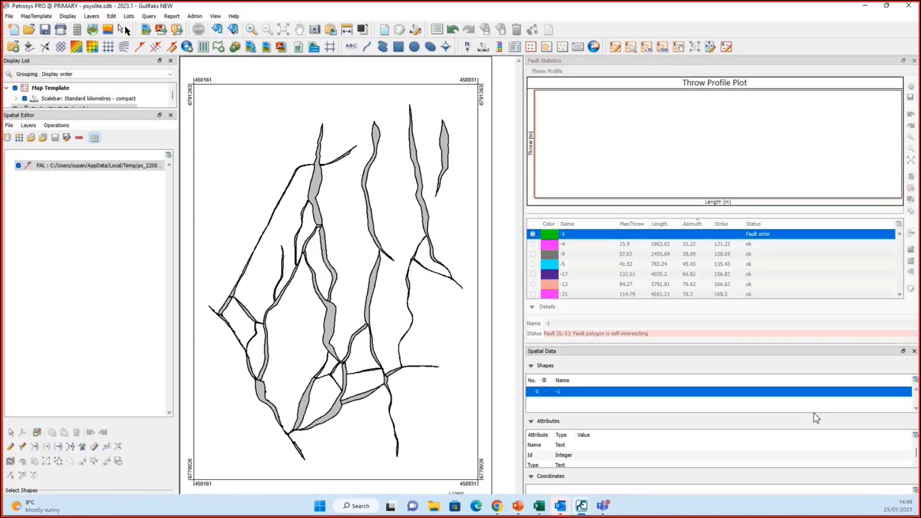
scroll(226, 339, up, 3)
scroll(206, 290, up, 4)
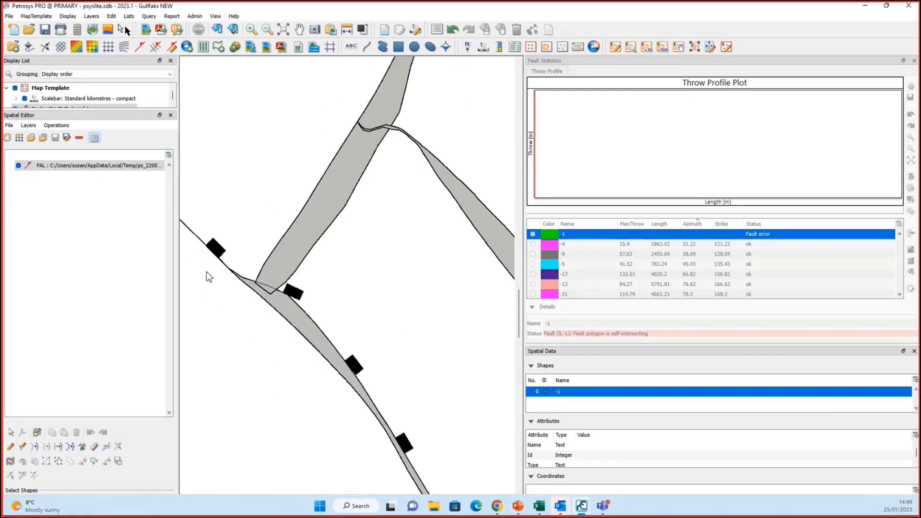
drag(212, 283, 302, 324)
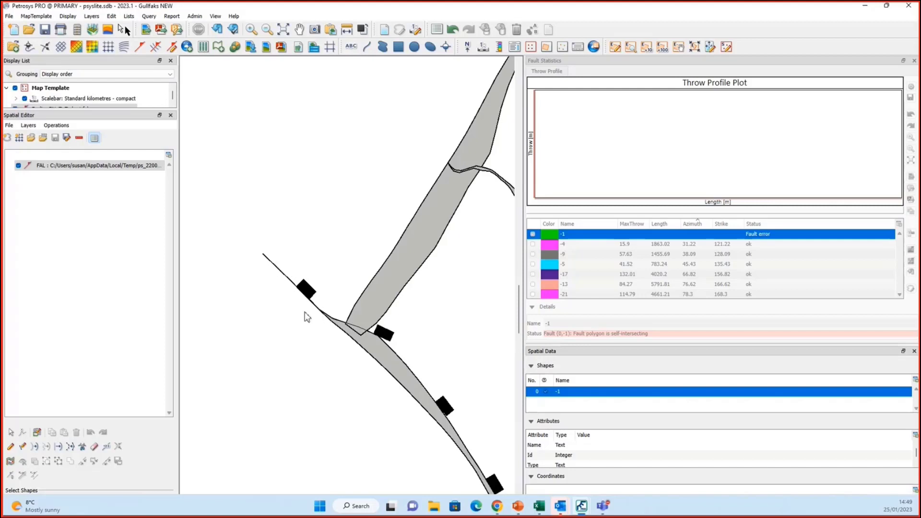
scroll(304, 312, up, 2)
scroll(302, 289, up, 3)
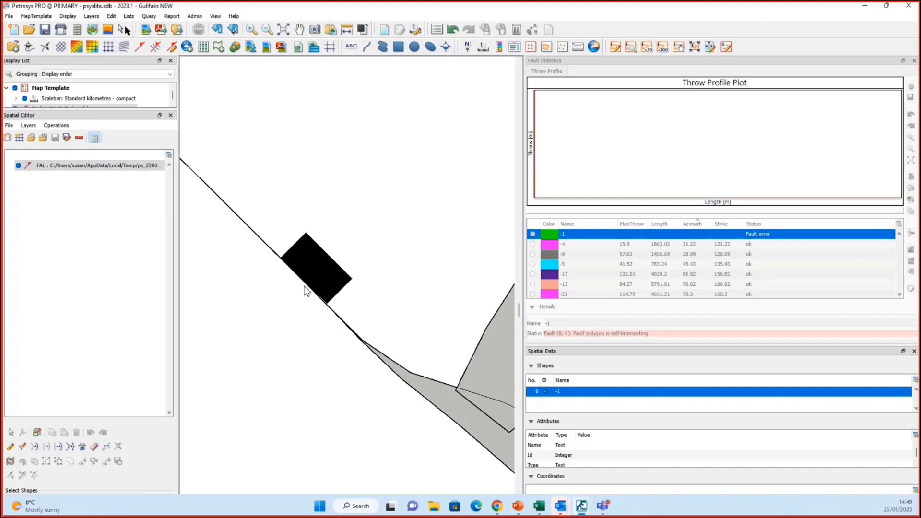
click(305, 282)
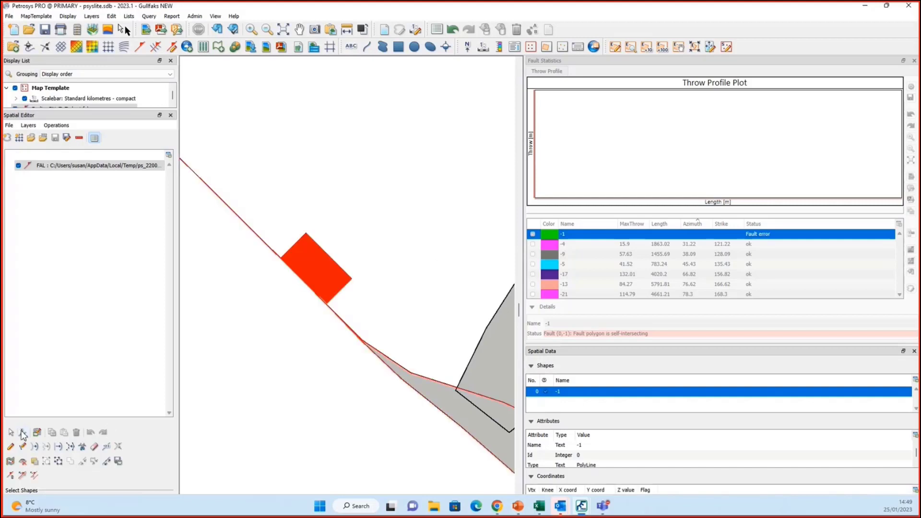
click(23, 433)
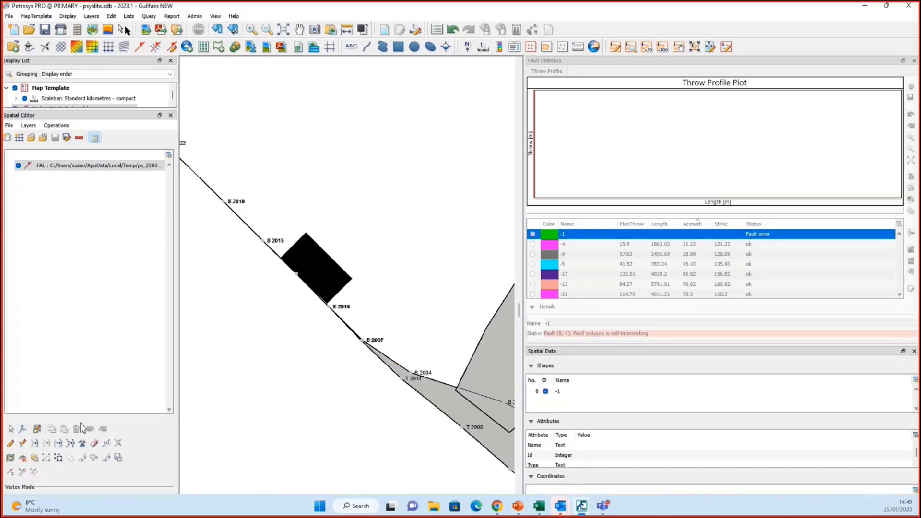
Step: Move the crossing vertices near fault -1's north-western tip apart, save the edited fault and close the Spatial Editor
drag(283, 335, 337, 352)
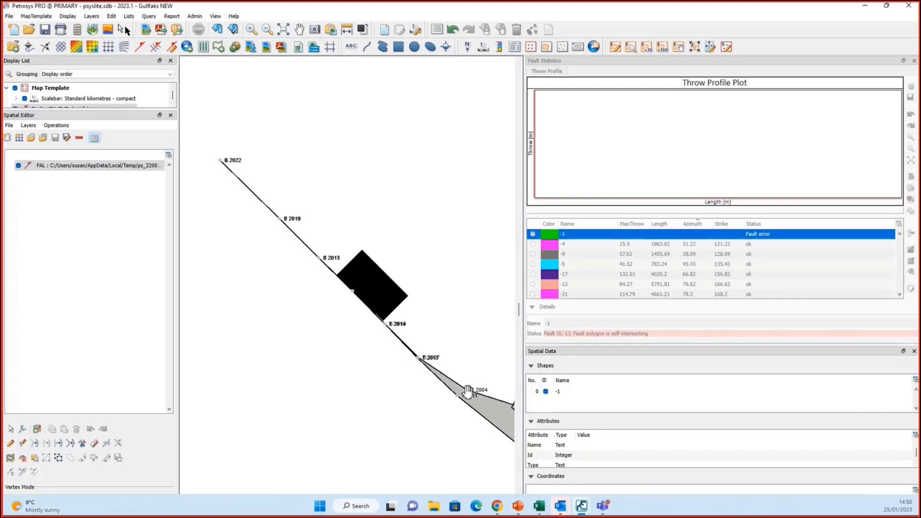
click(384, 327)
drag(384, 328, 387, 324)
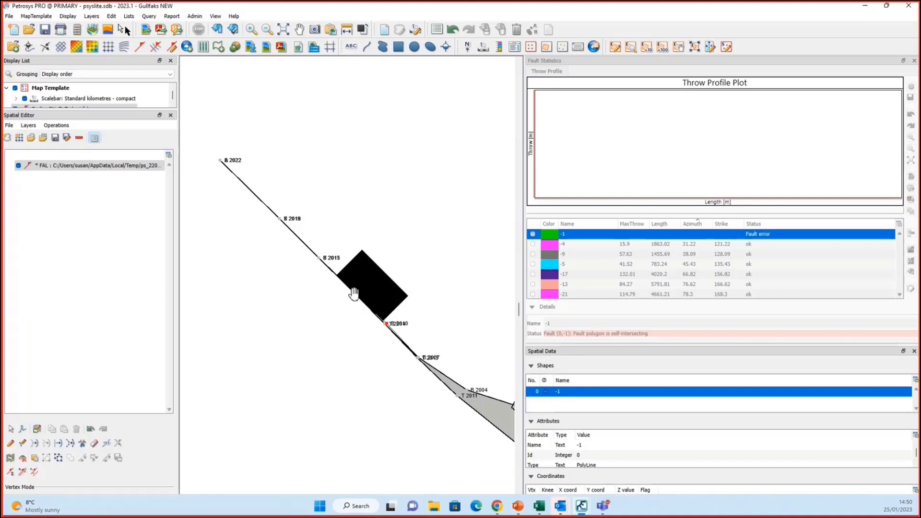
drag(354, 295, 354, 292)
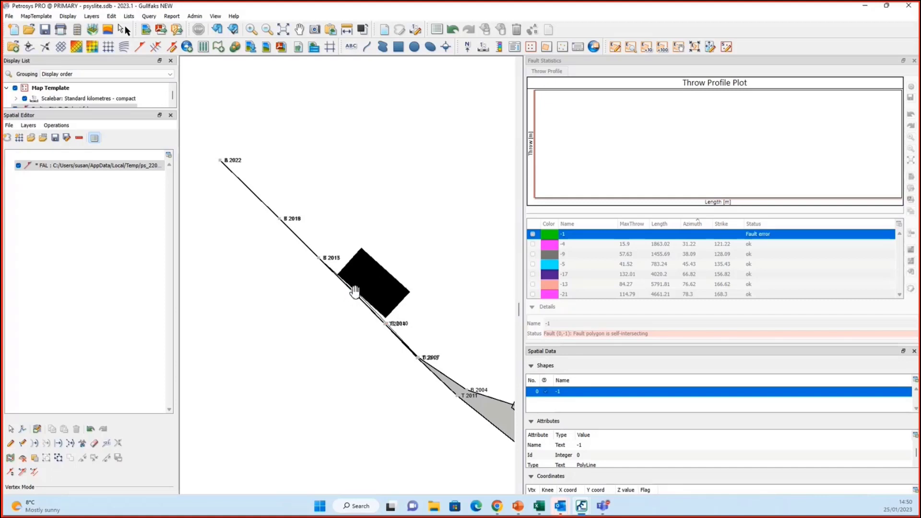
drag(319, 262, 323, 260)
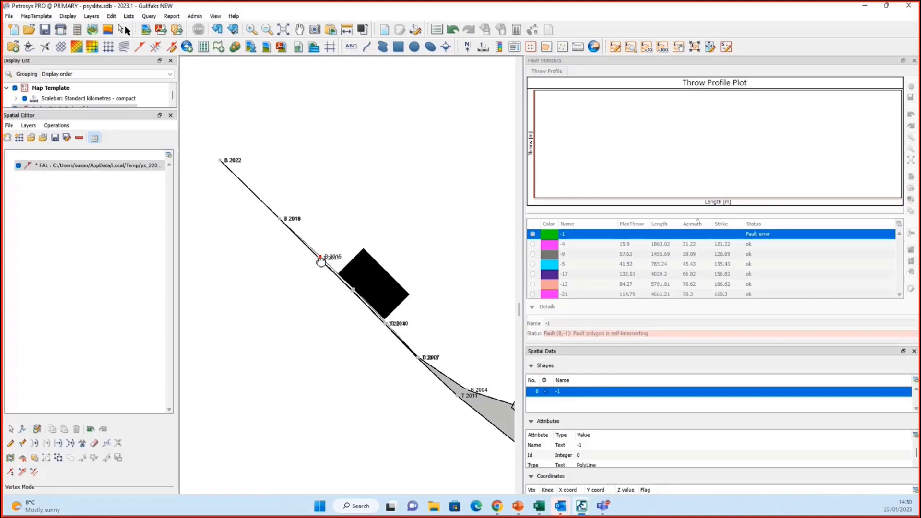
click(281, 219)
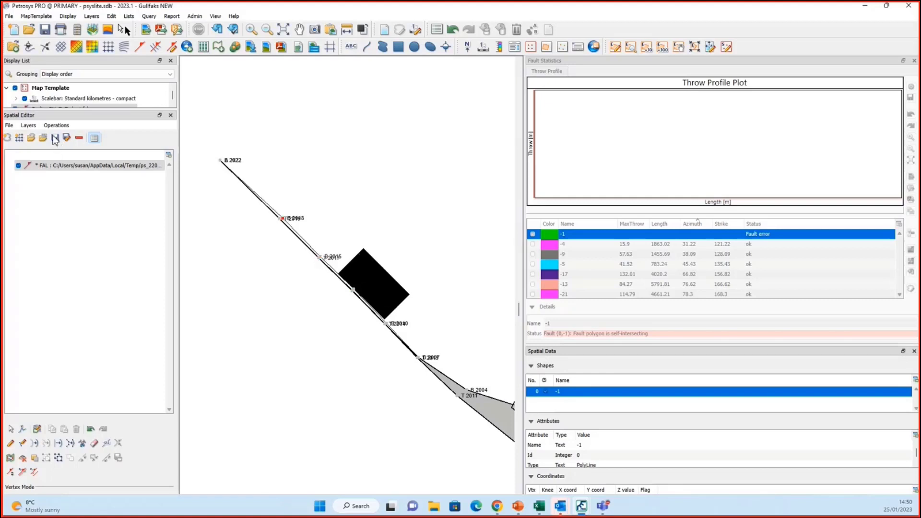
click(55, 138)
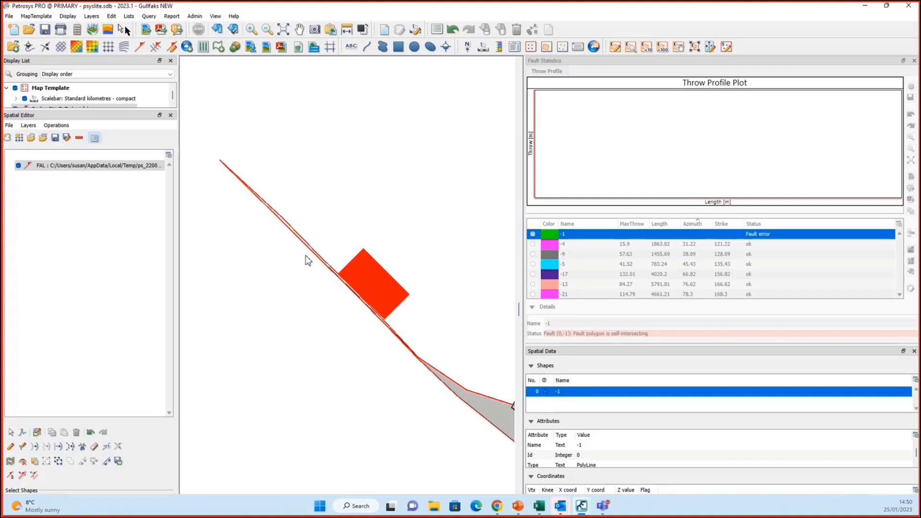
click(173, 116)
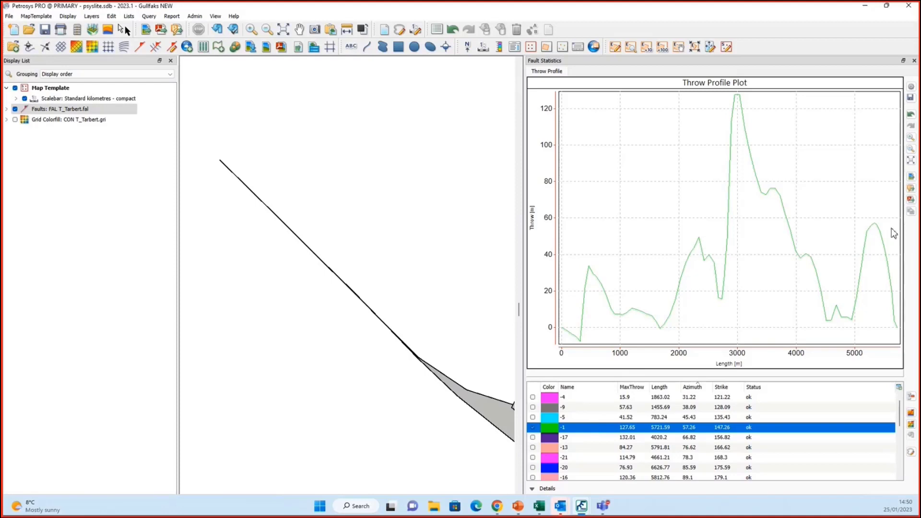
Step: Sort the fault table by name and enable all faults in the throw profile plot
click(567, 388)
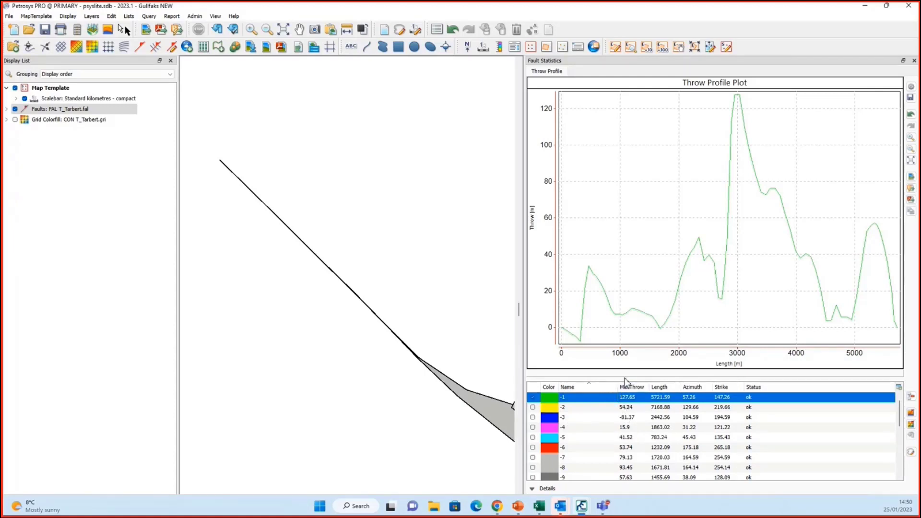
right_click(585, 409)
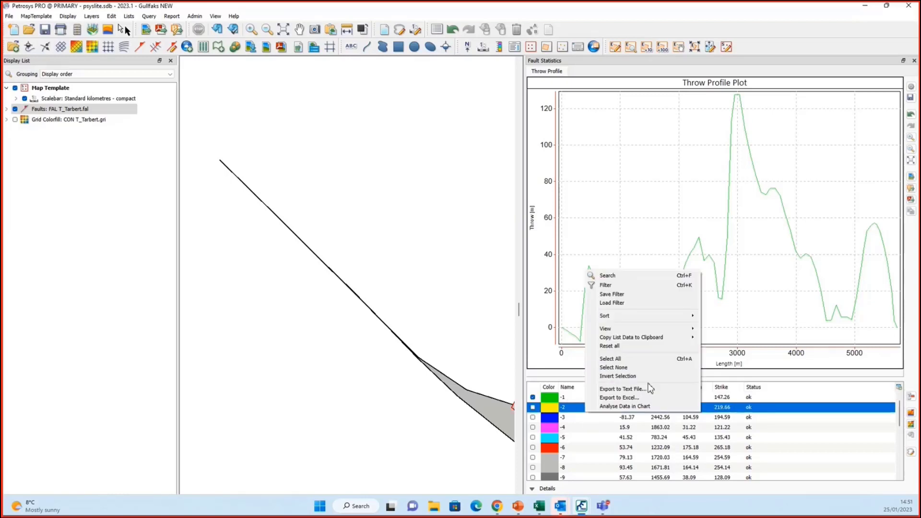
click(637, 361)
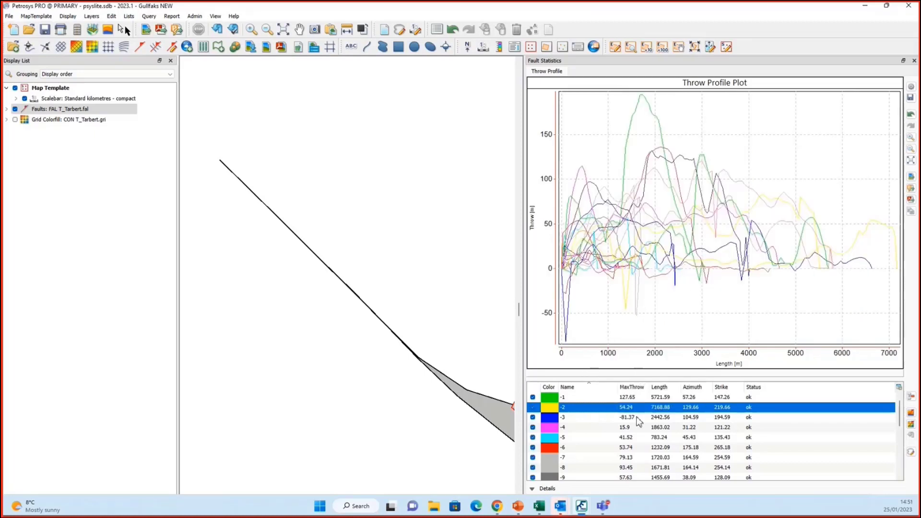
scroll(637, 428, down, 1)
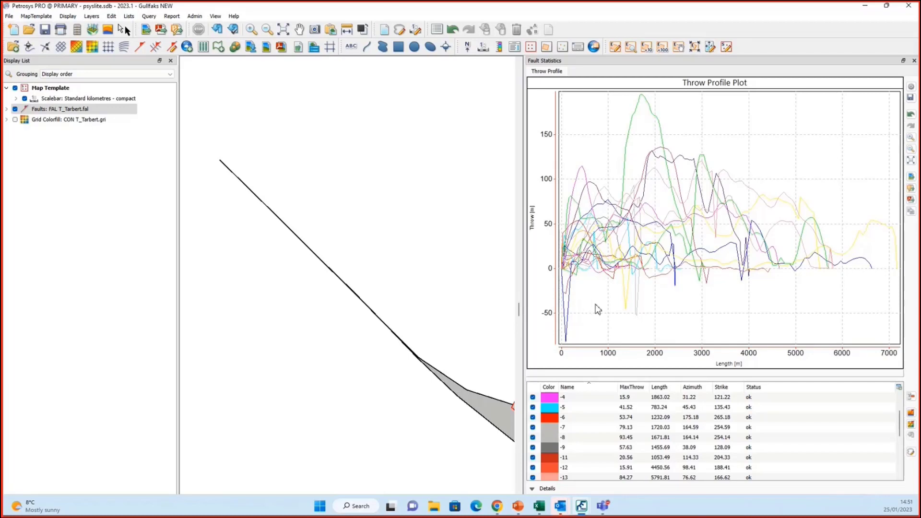
Step: Add a throw gradient fill layer with the rainbow_bgyr_35-85_c72_n256 gradient to the map and place it above the T_Tarbert faults layer
scroll(488, 332, down, 2)
scroll(483, 341, down, 3)
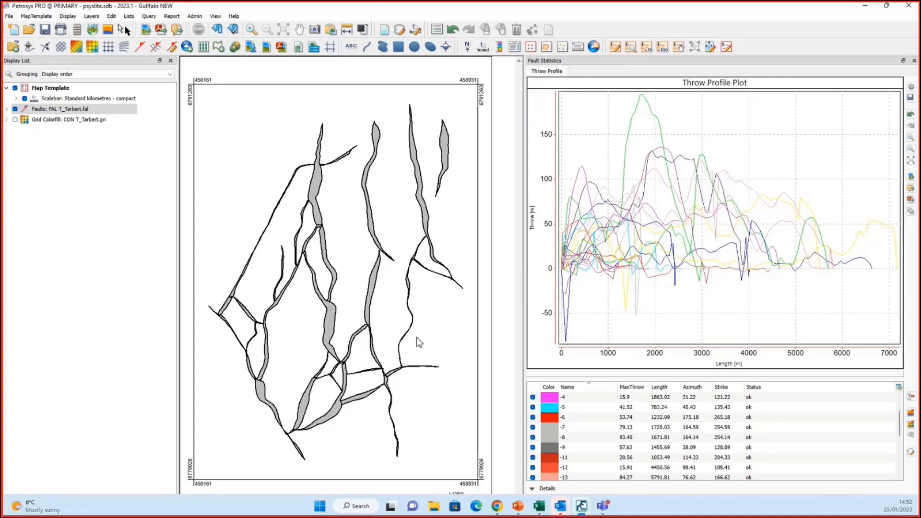
click(910, 424)
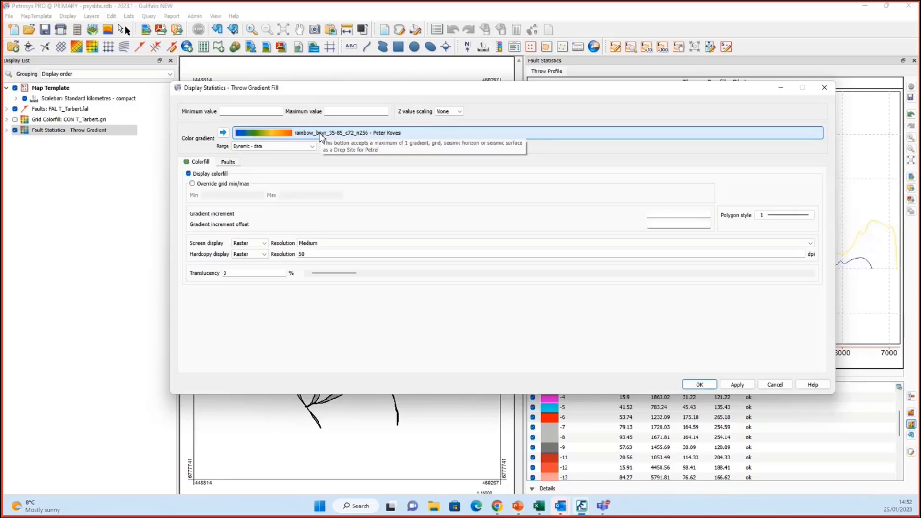
click(699, 385)
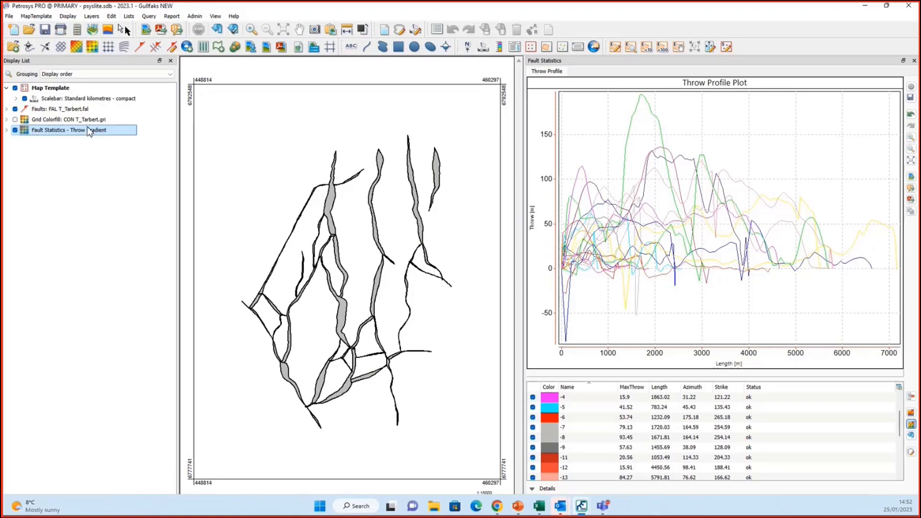
drag(14, 109, 14, 108)
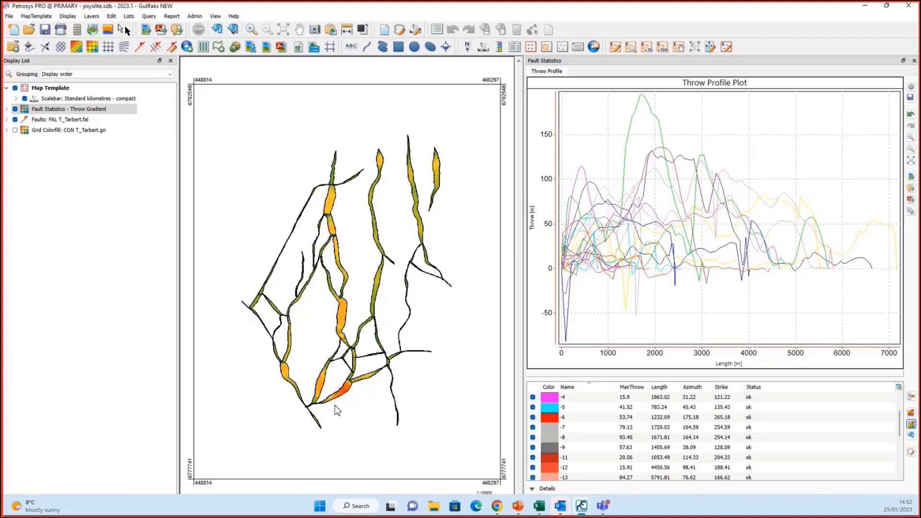
Step: Hide the T_Tarbert faults layer and examine the throw gradient fill closely along the narrow faults
click(15, 119)
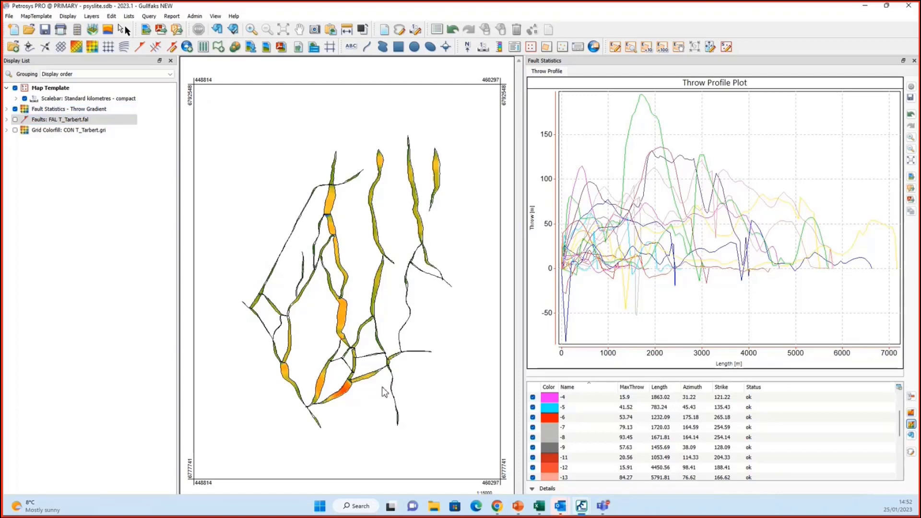
scroll(432, 287, up, 1)
scroll(431, 287, up, 1)
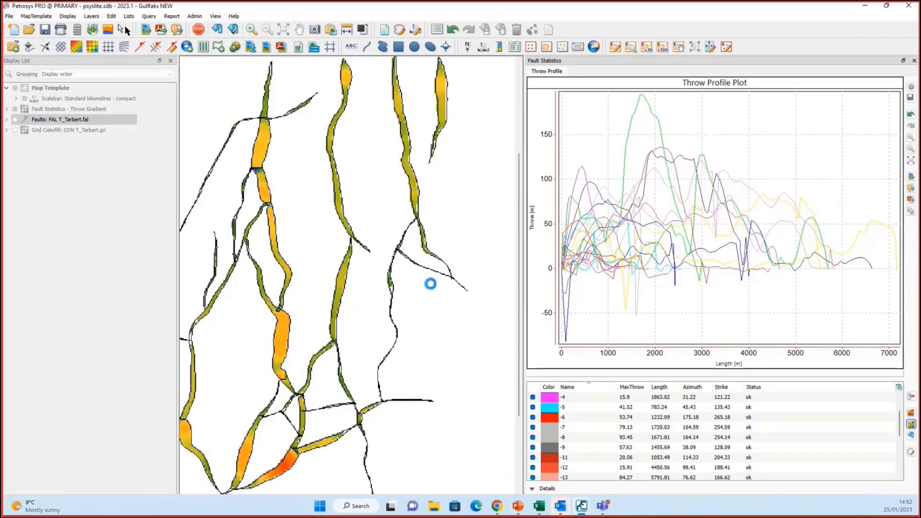
scroll(394, 295, up, 1)
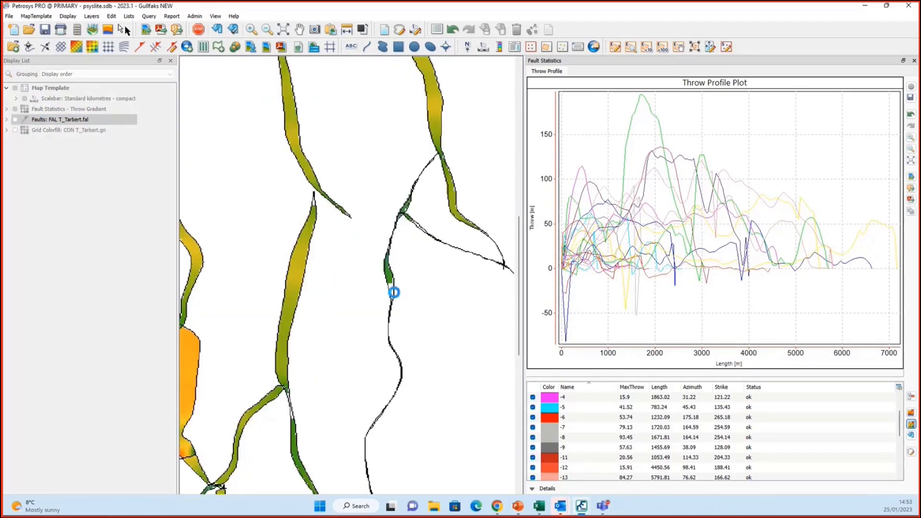
scroll(396, 278, up, 1)
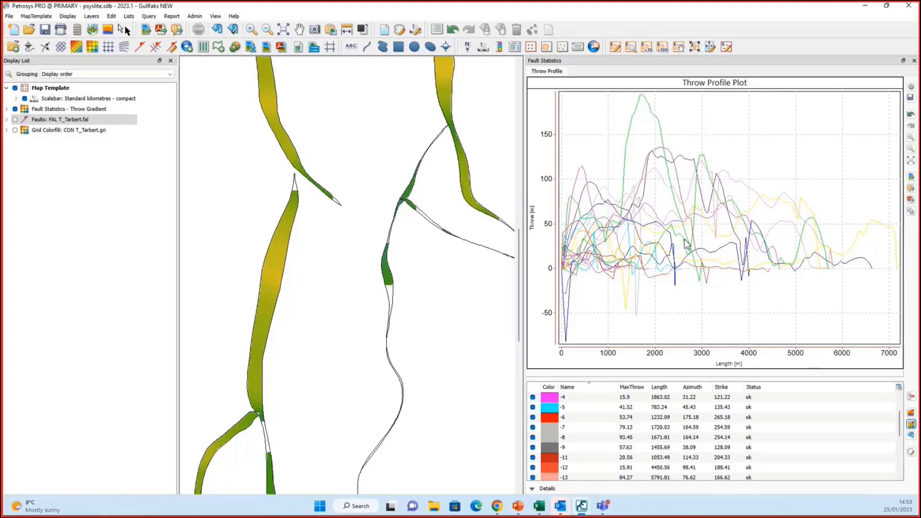
Step: Set the throw gradient layer's user-defined grid cell X size to 20 and reduce its Y size as well
click(910, 88)
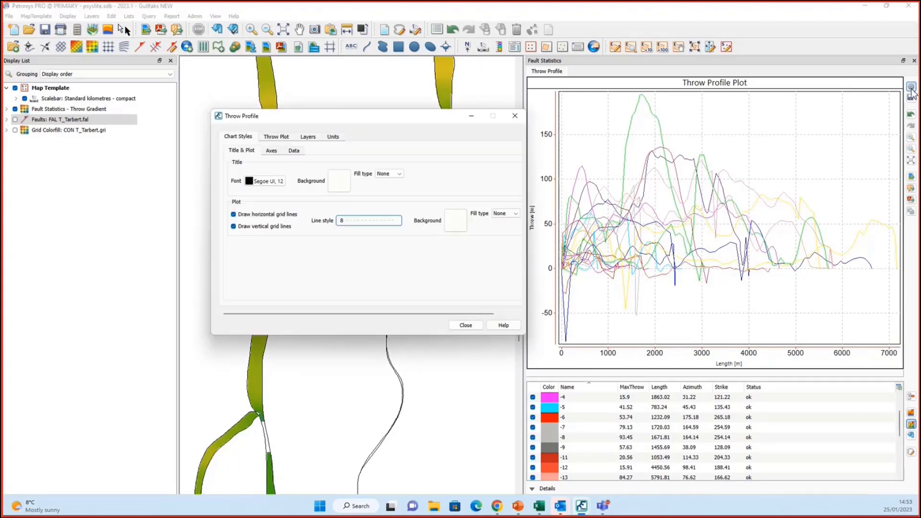
click(276, 137)
click(307, 137)
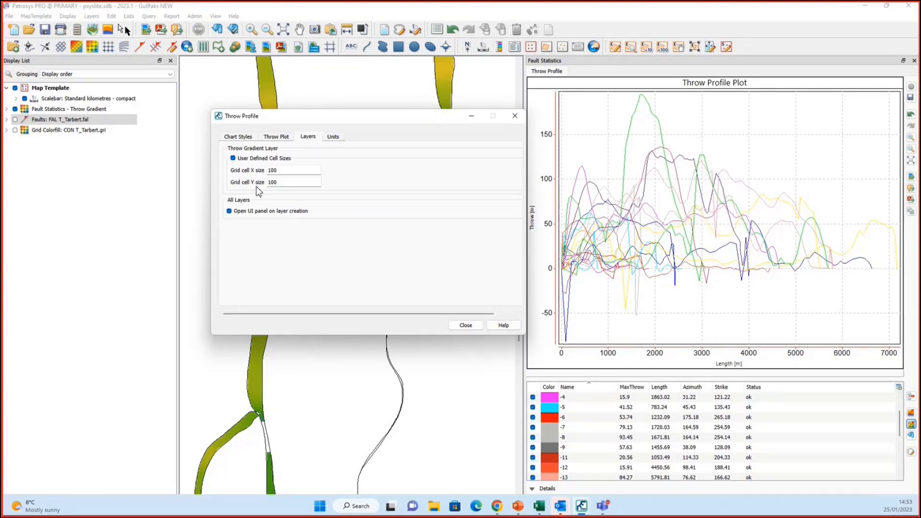
double_click(292, 173)
text(20)
key(Tab)
text(2)
click(473, 326)
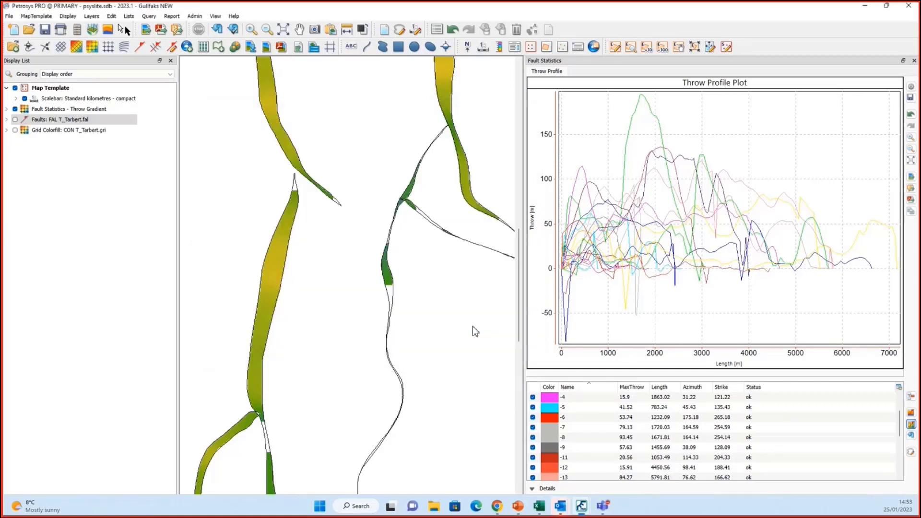
Step: Regenerate the throw gradient layer with the new grid cell sizes and inspect its fill along the narrow faults
click(911, 425)
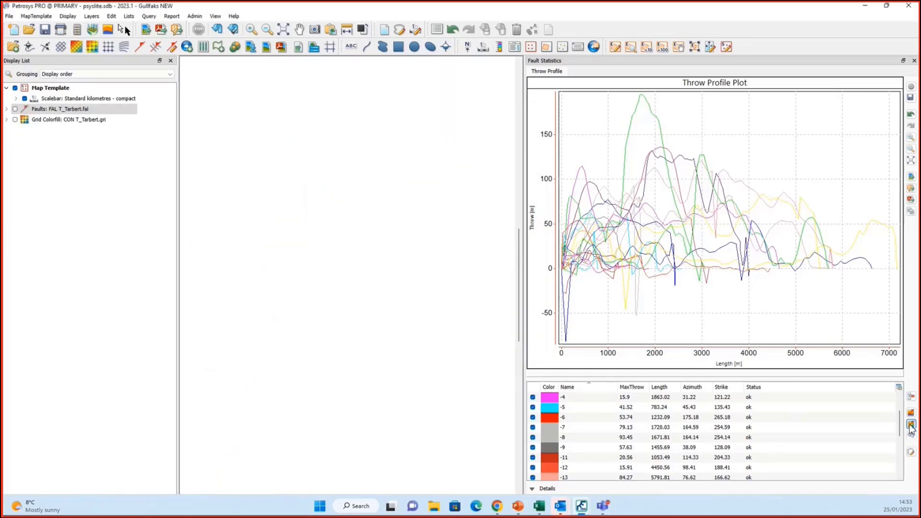
click(911, 426)
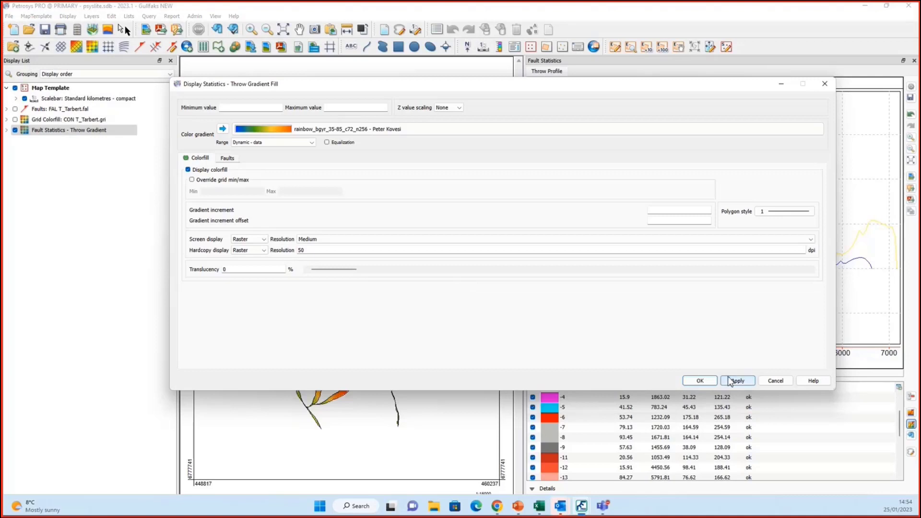
click(700, 380)
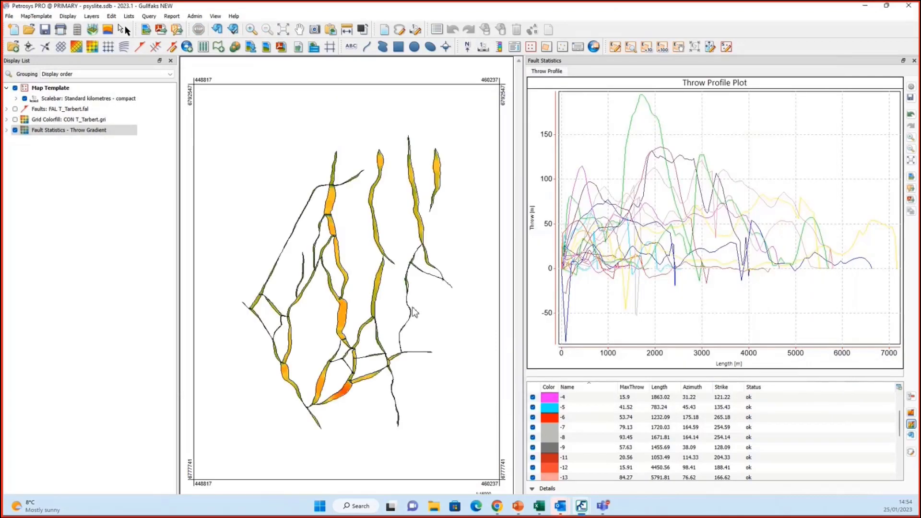
scroll(418, 254, up, 2)
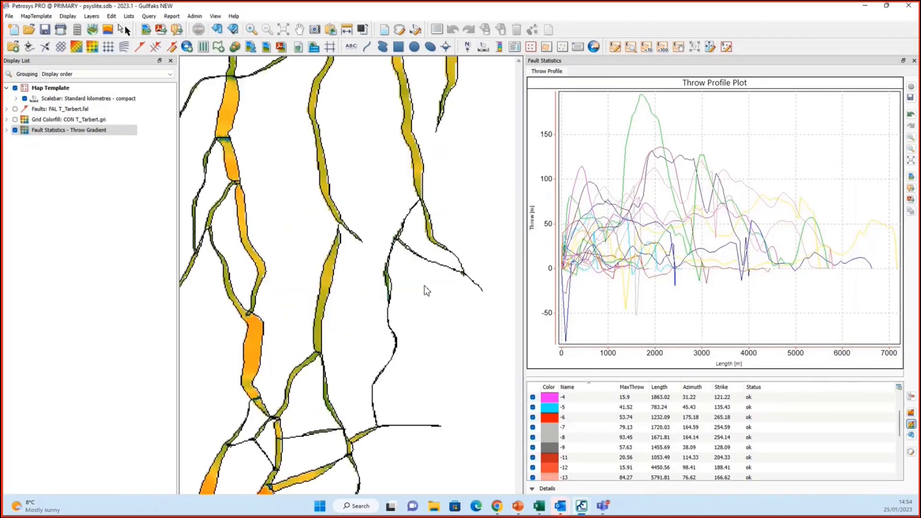
scroll(352, 272, up, 2)
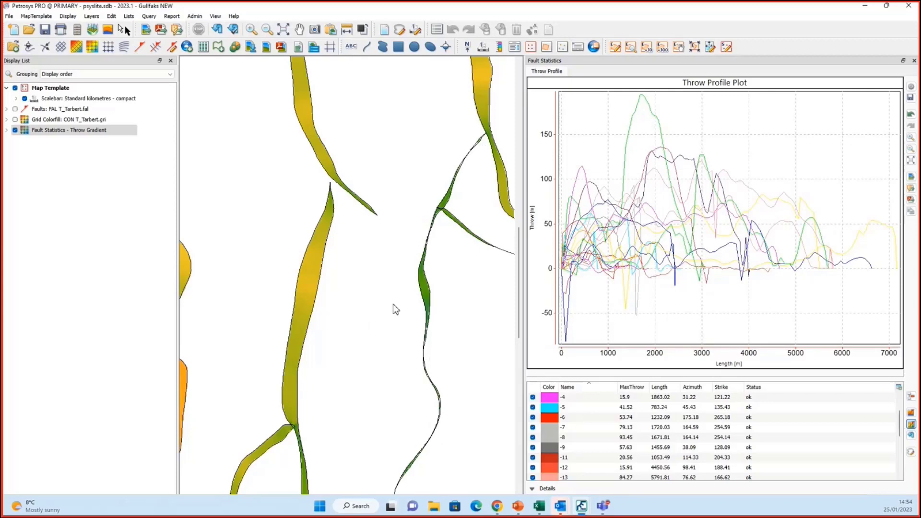
scroll(393, 309, down, 2)
scroll(375, 299, down, 3)
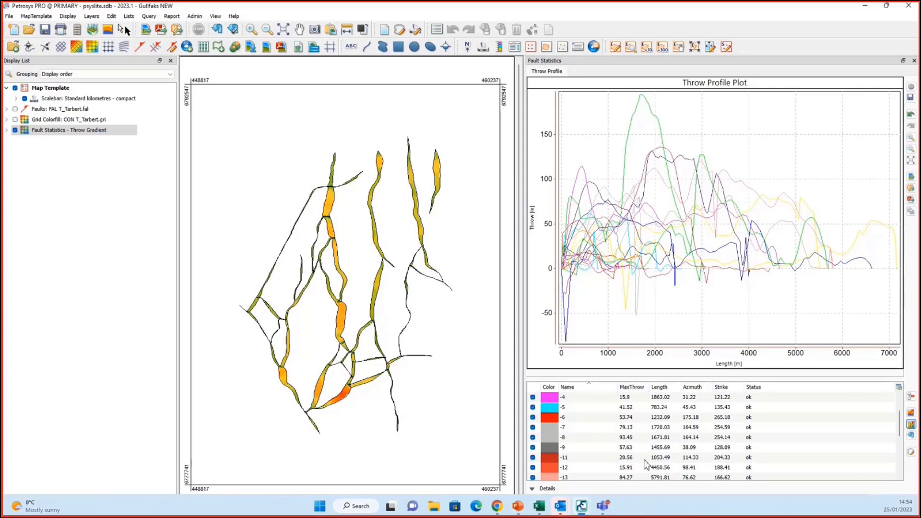
Step: Add a fault statistics thematic layer to the map and review its annotation and filter settings
click(910, 415)
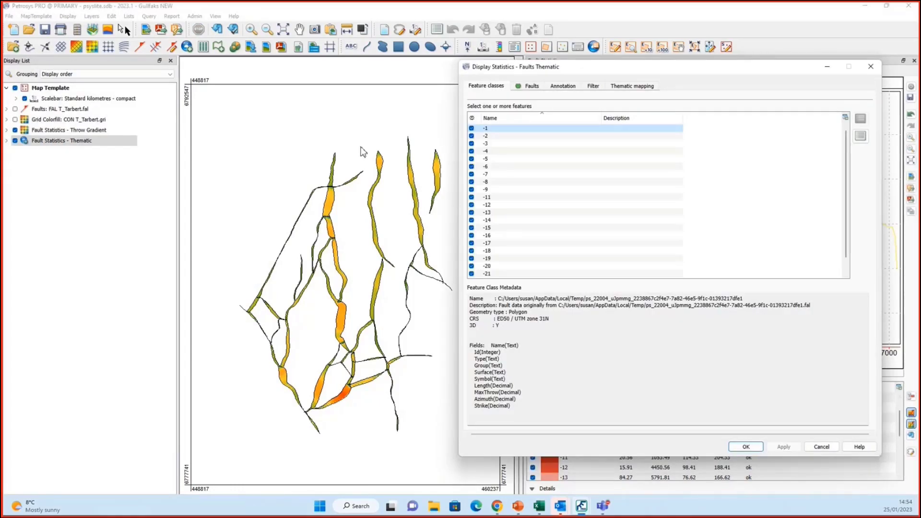
drag(603, 68, 507, 64)
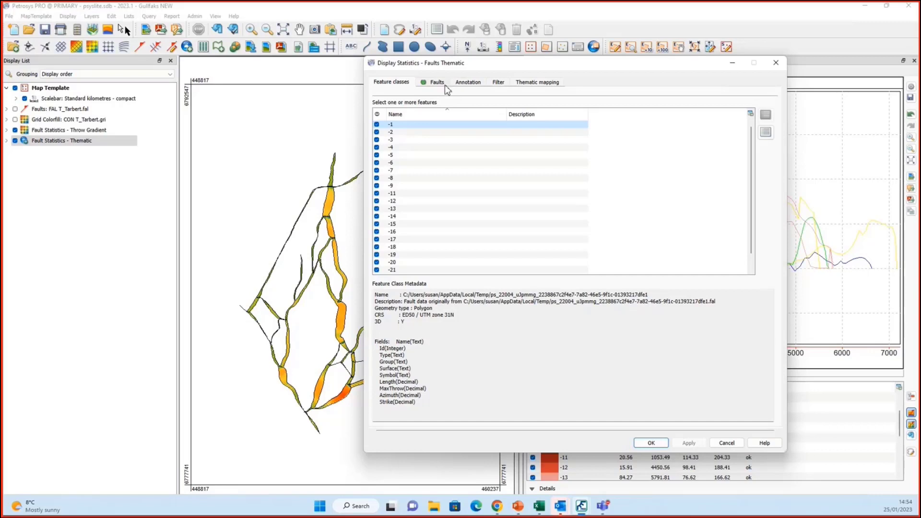
click(466, 84)
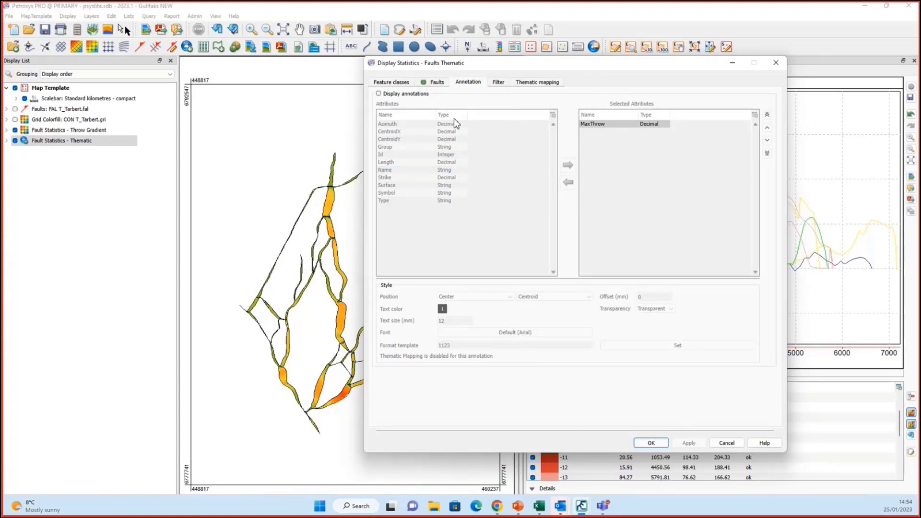
click(497, 84)
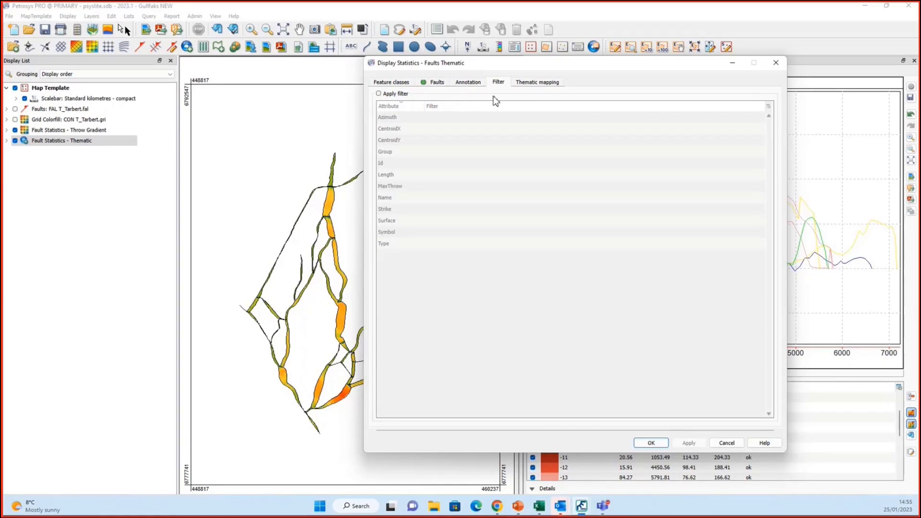
Step: Enable thematic mapping of the fault shapes with the Series (Gradient) style on the MaxThrow attribute and apply it
click(530, 82)
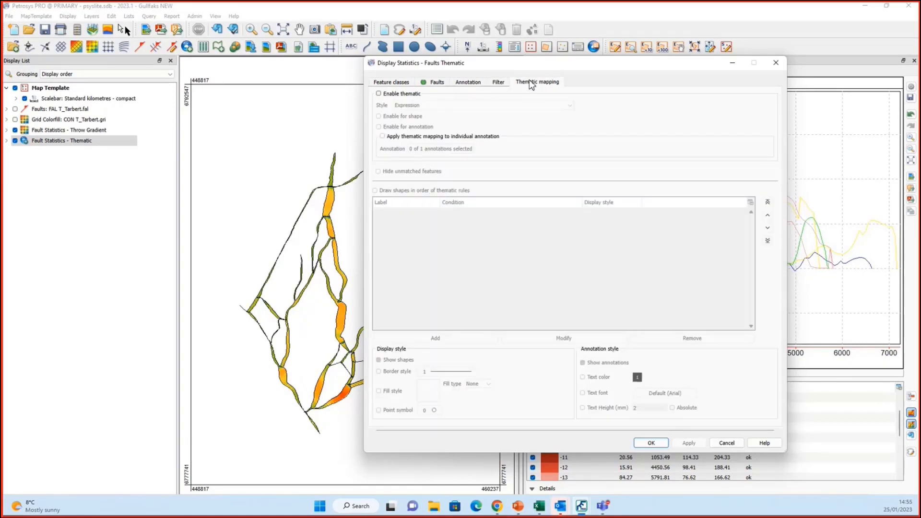
click(379, 94)
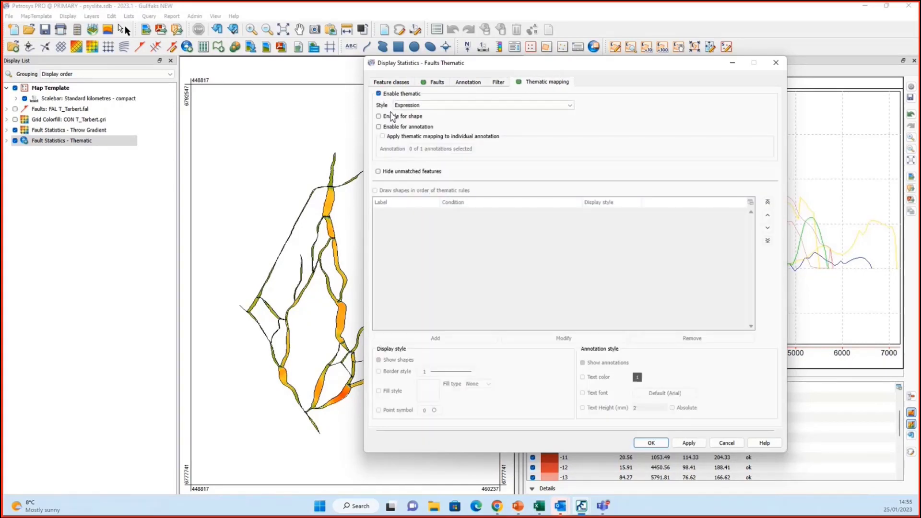
click(426, 105)
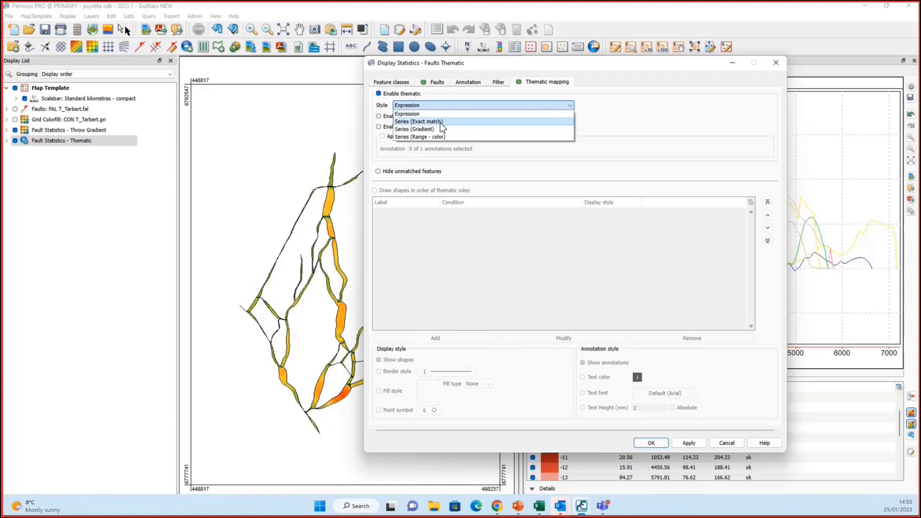
click(441, 129)
click(378, 116)
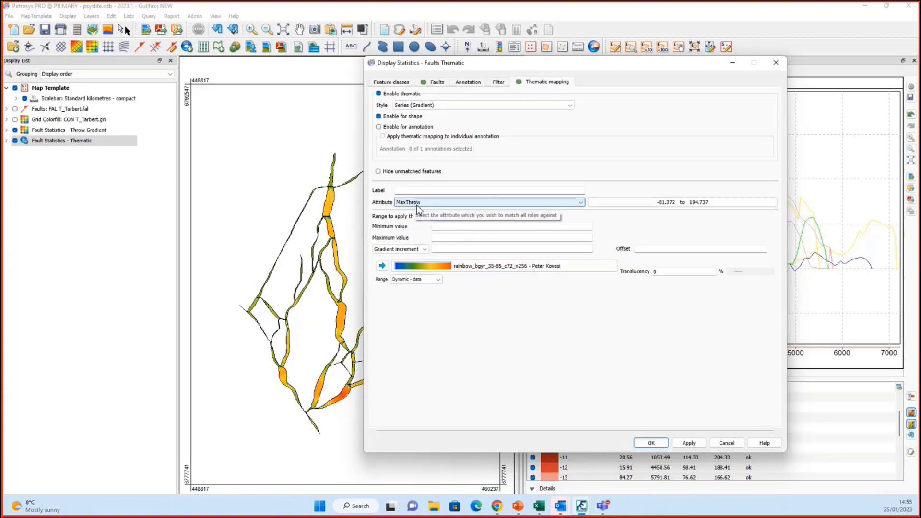
click(689, 443)
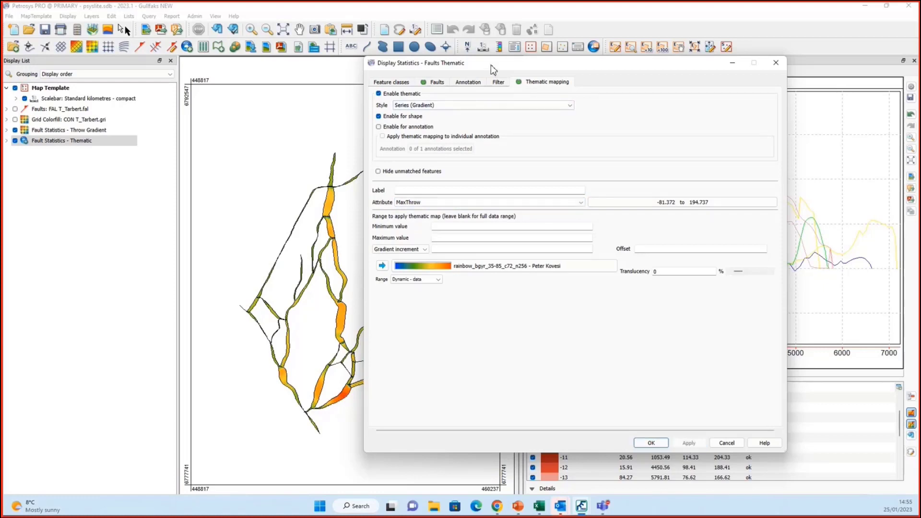
Step: Move the Fault Statistics - Thematic layer above the throw gradient layer in the display order
drag(491, 64, 677, 84)
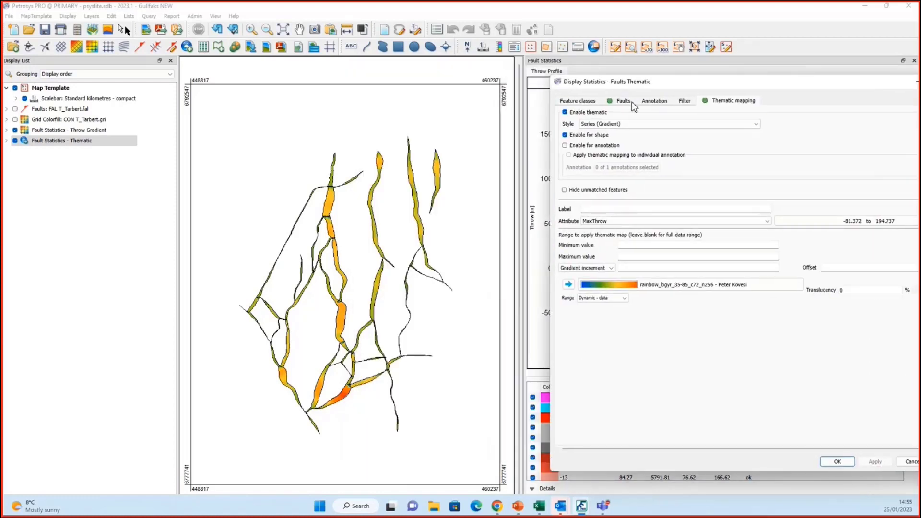
click(86, 144)
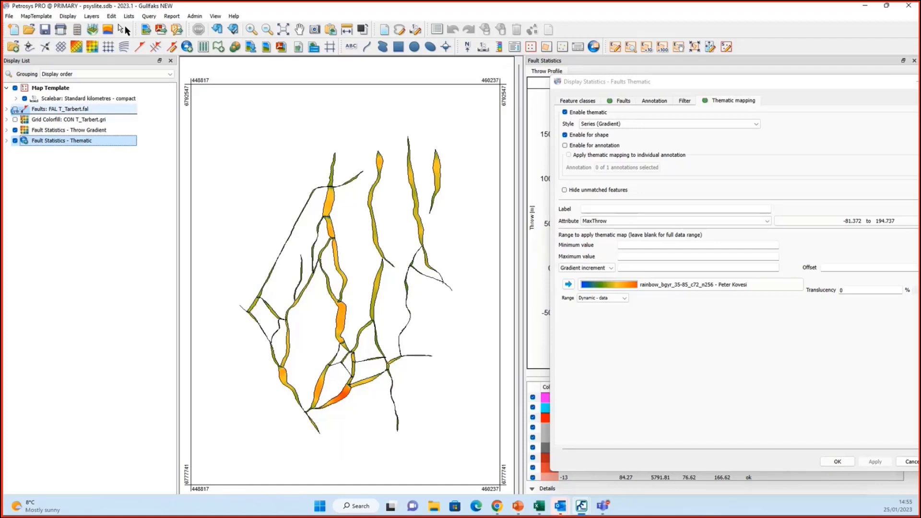
drag(15, 110, 85, 118)
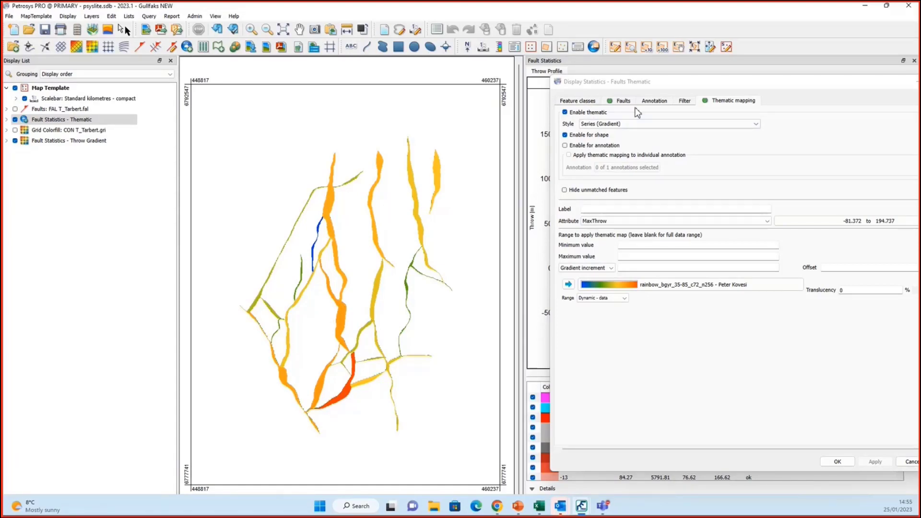
Step: Display MaxThrow annotations on the faults of the thematic layer and apply the change
click(652, 104)
click(652, 104)
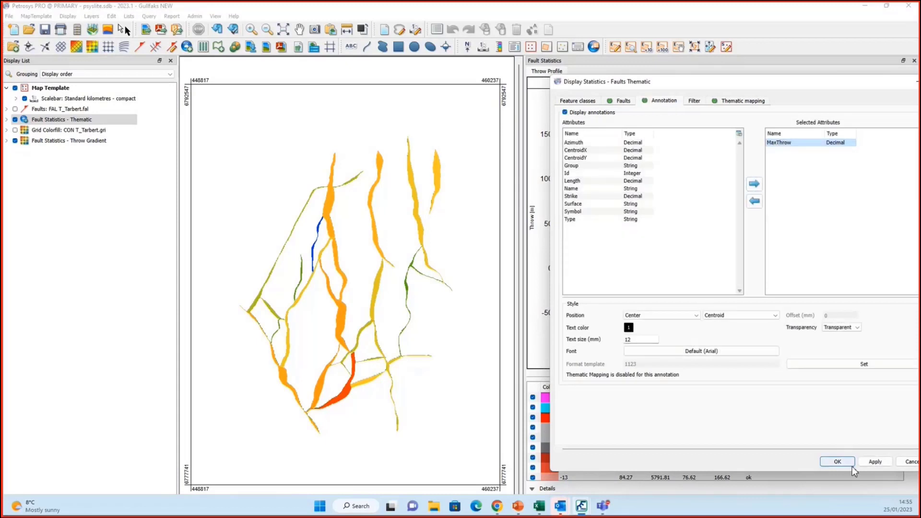
click(874, 462)
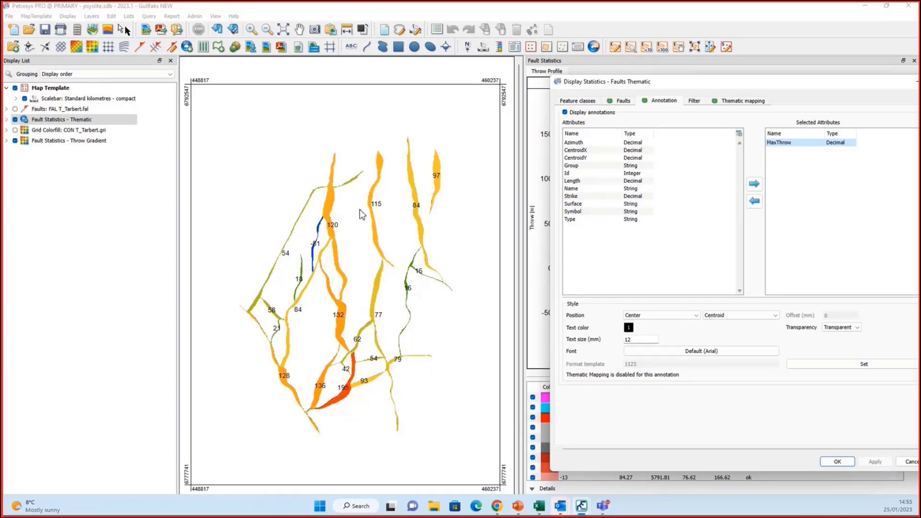
Step: Recolor the fault shapes by the Length attribute with the Fabio Crameri - davos - inverted gradient and apply it
click(693, 101)
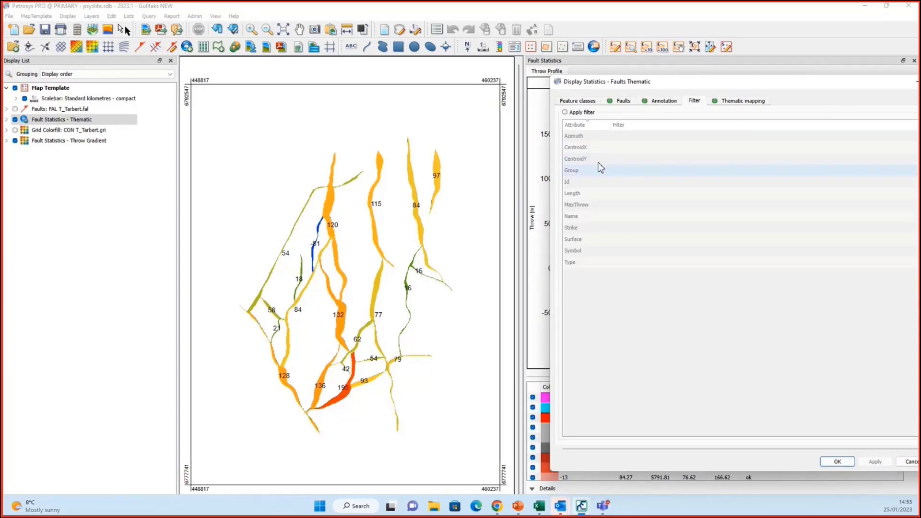
click(744, 101)
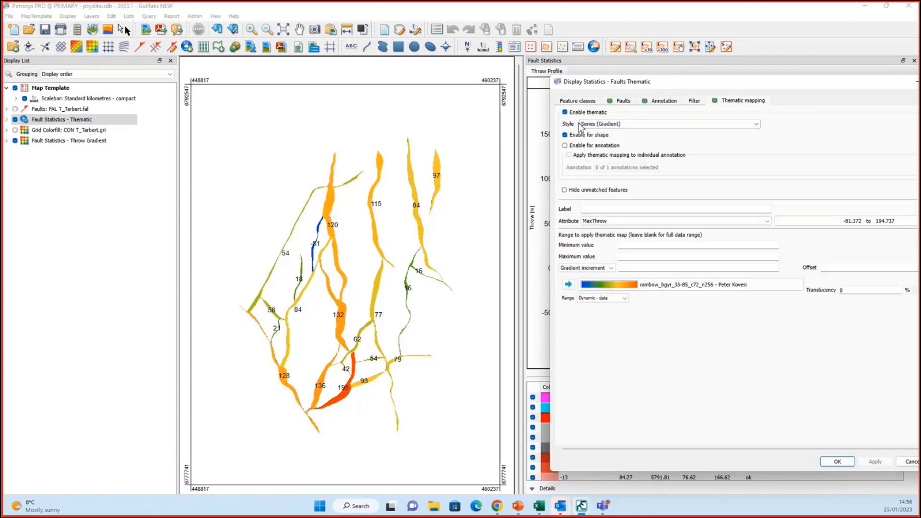
click(643, 222)
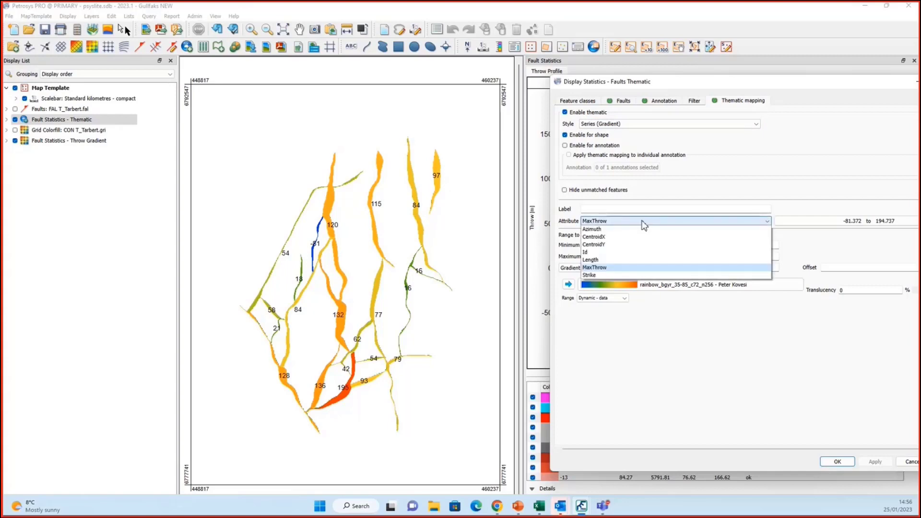
click(631, 260)
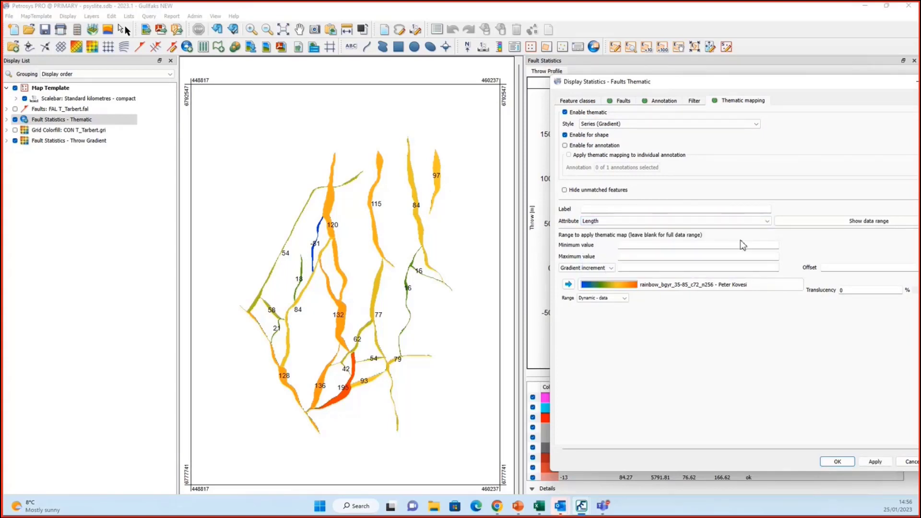
click(693, 286)
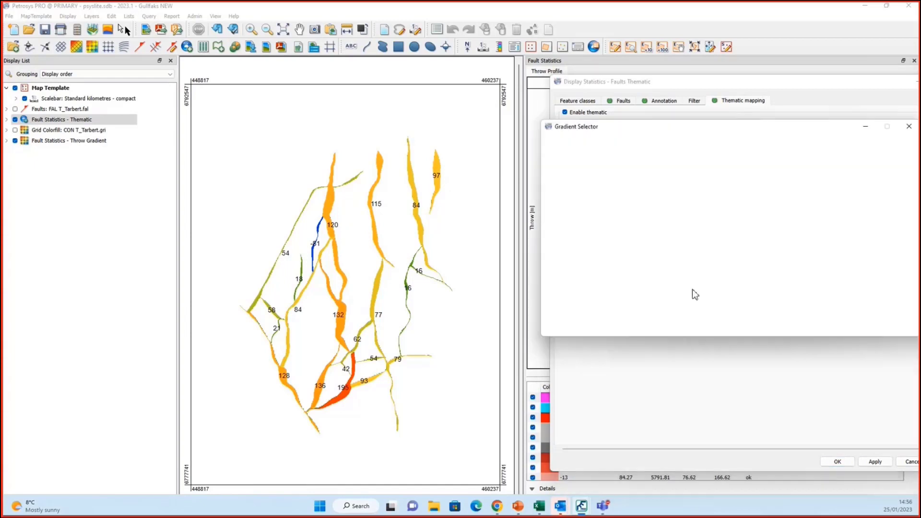
click(658, 243)
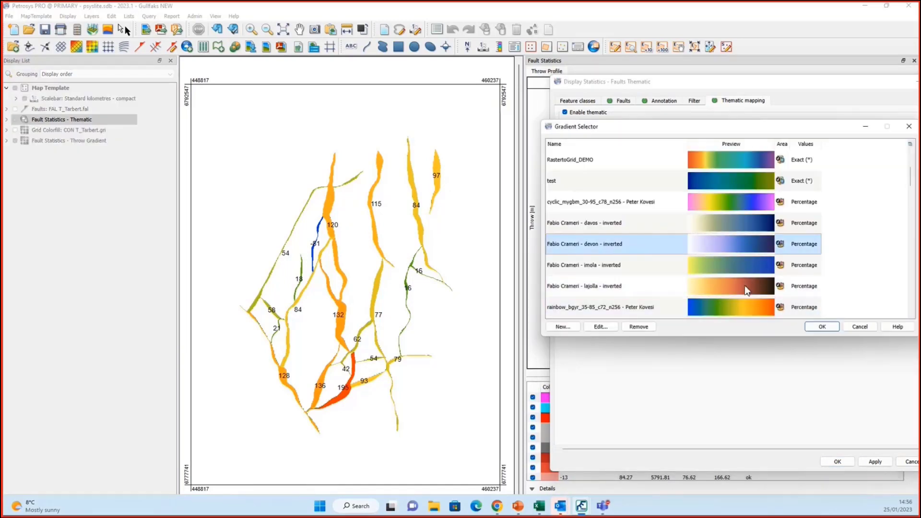
click(674, 223)
click(821, 327)
click(871, 462)
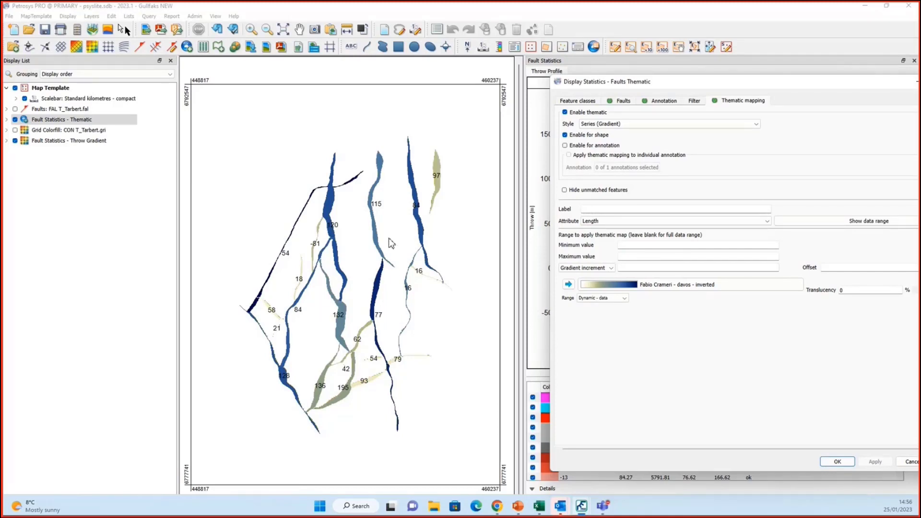
Step: Switch the thematic mapping to the Series (Range - color) style on the Azimuth attribute
click(680, 126)
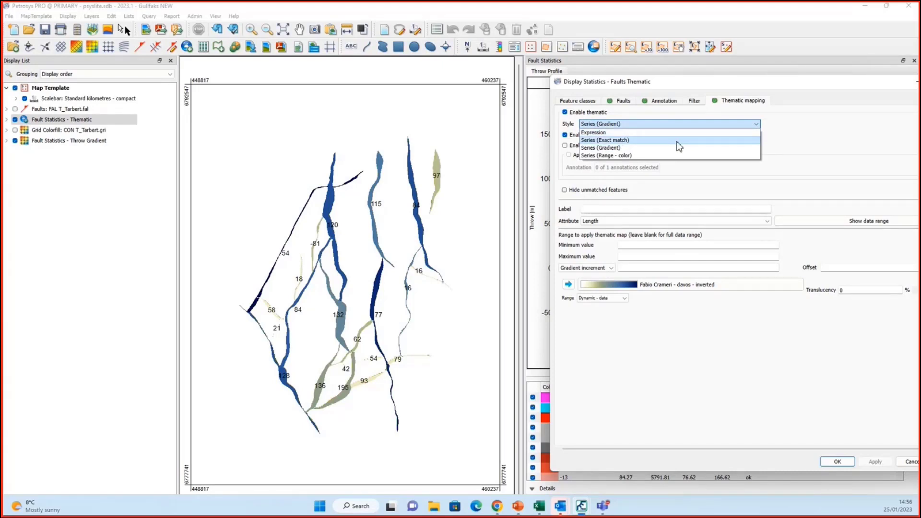
click(843, 158)
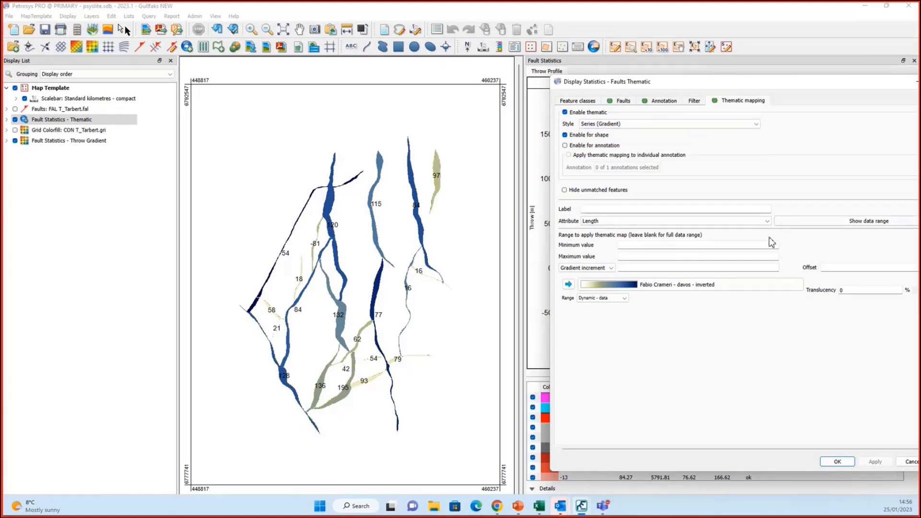
click(741, 220)
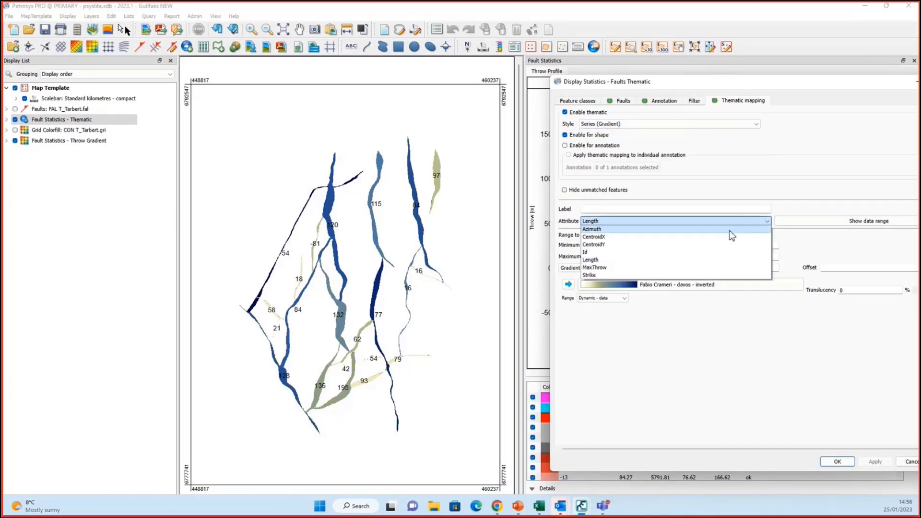
click(729, 230)
click(645, 123)
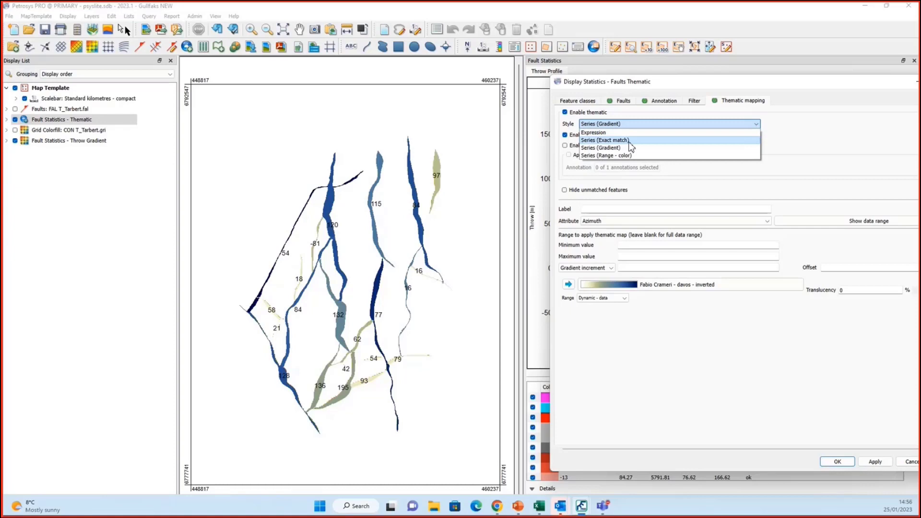
click(639, 156)
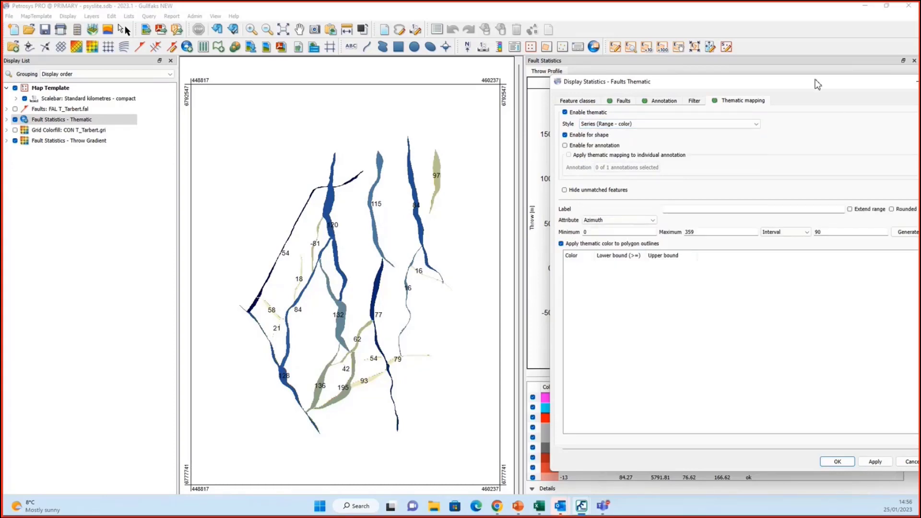
Step: Set the azimuth range interval to 20, generate the color ranges and apply them to the faults
drag(815, 83, 711, 82)
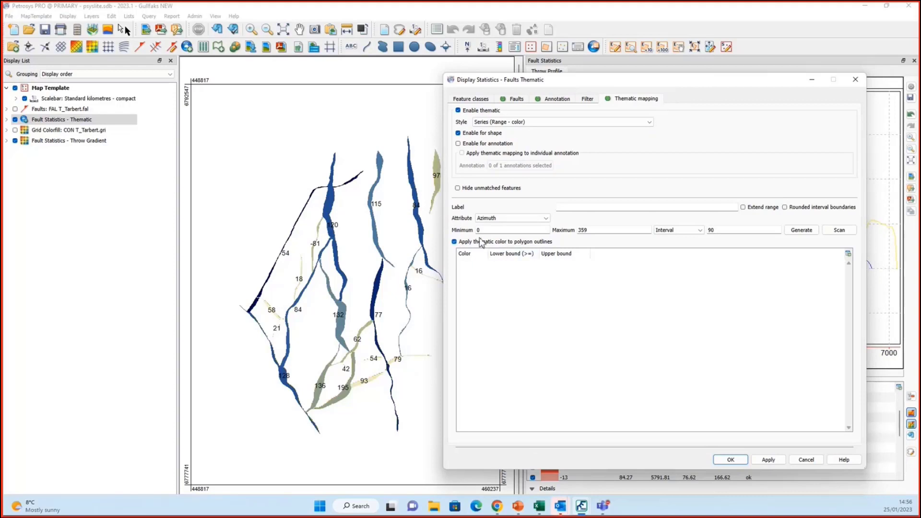
click(498, 232)
click(604, 231)
click(688, 231)
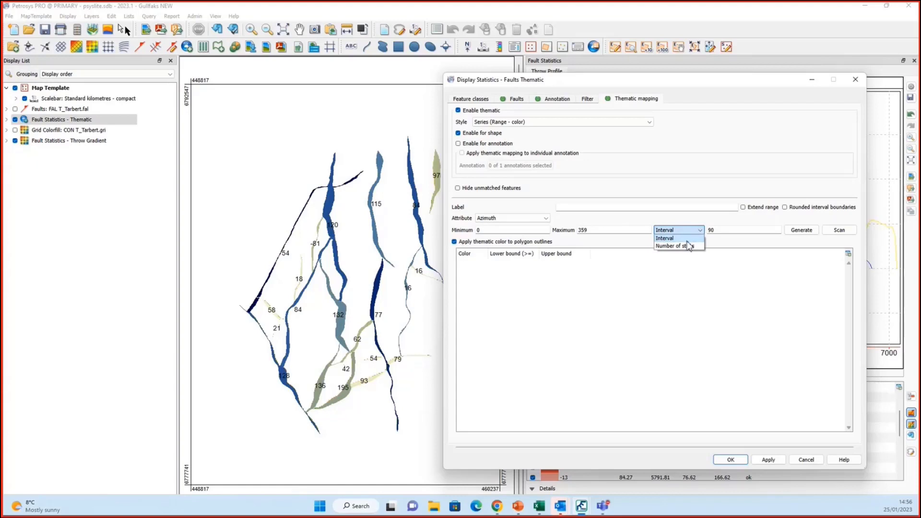
click(719, 230)
drag(721, 230, 633, 208)
text(20)
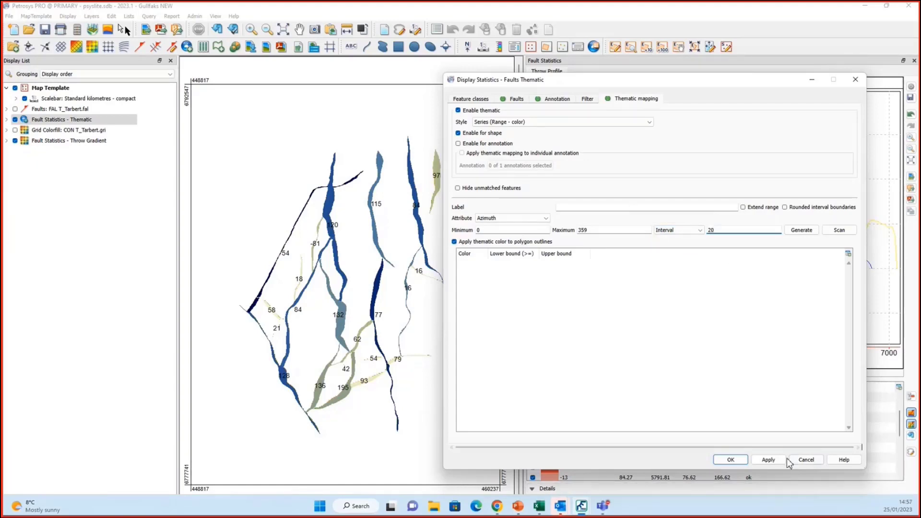
click(771, 460)
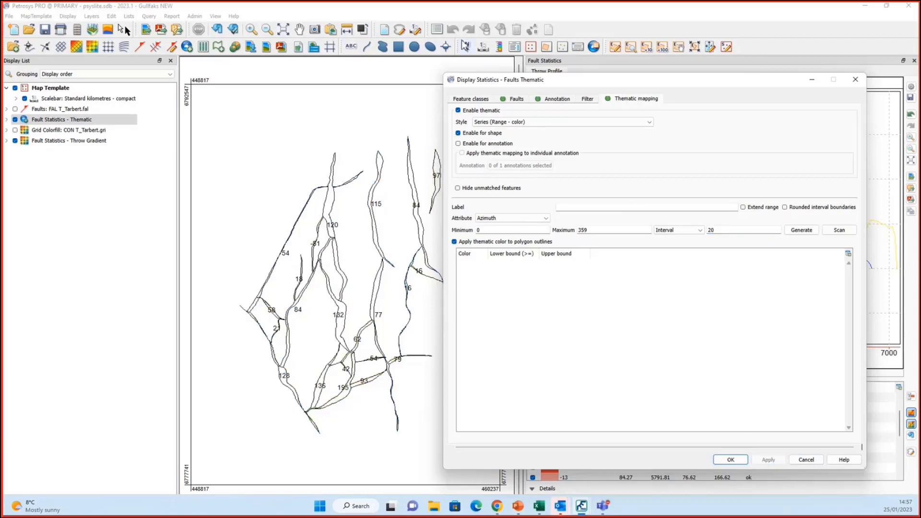
click(515, 100)
click(636, 98)
click(800, 230)
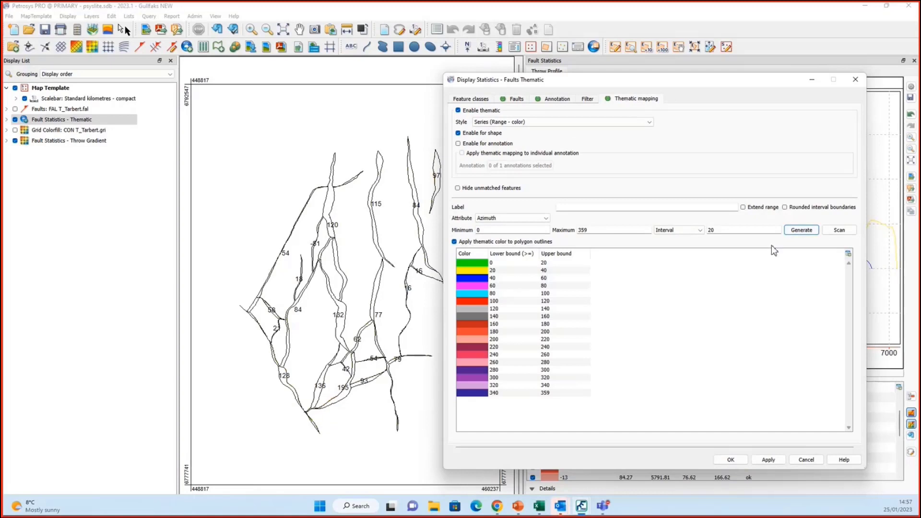
click(768, 460)
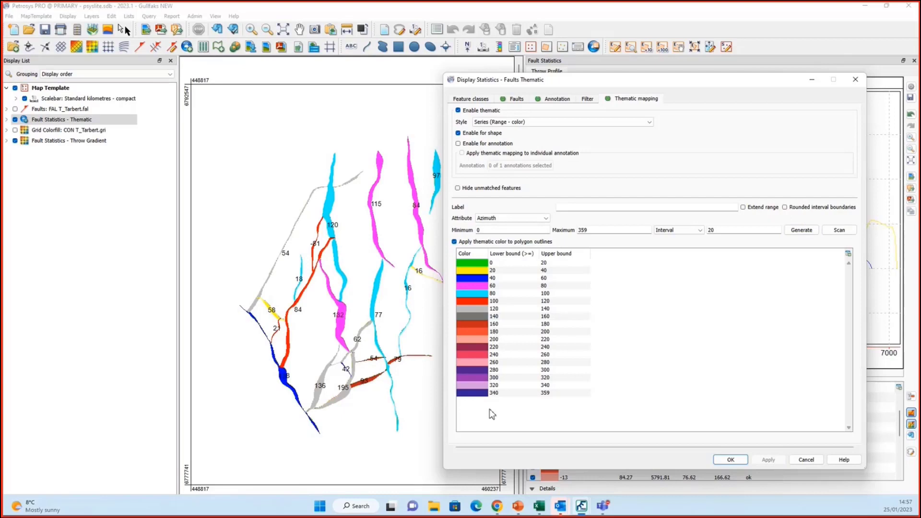
Step: Regenerate the azimuth color ranges with an interval of 90, apply them and accept the thematic layer settings
drag(532, 81, 574, 76)
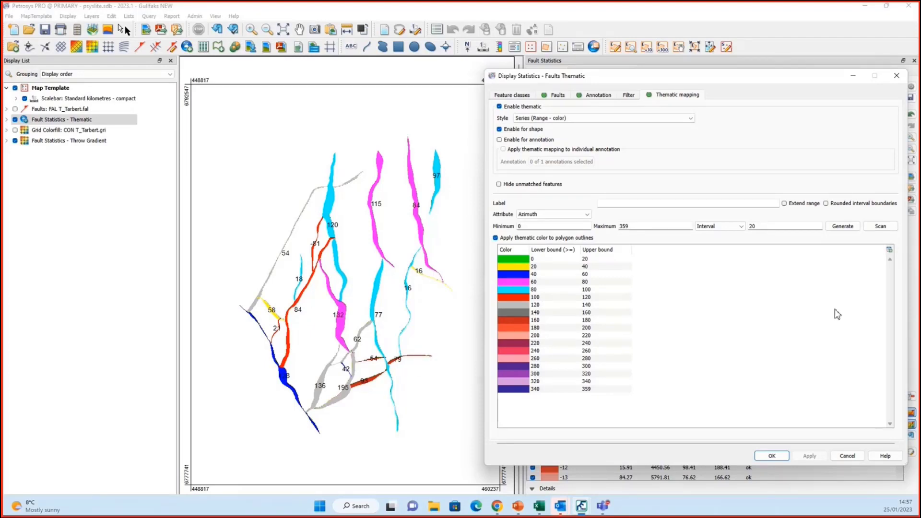
click(756, 229)
key(BackSpace)
key(BackSpace)
text(90)
click(801, 455)
click(843, 226)
click(808, 456)
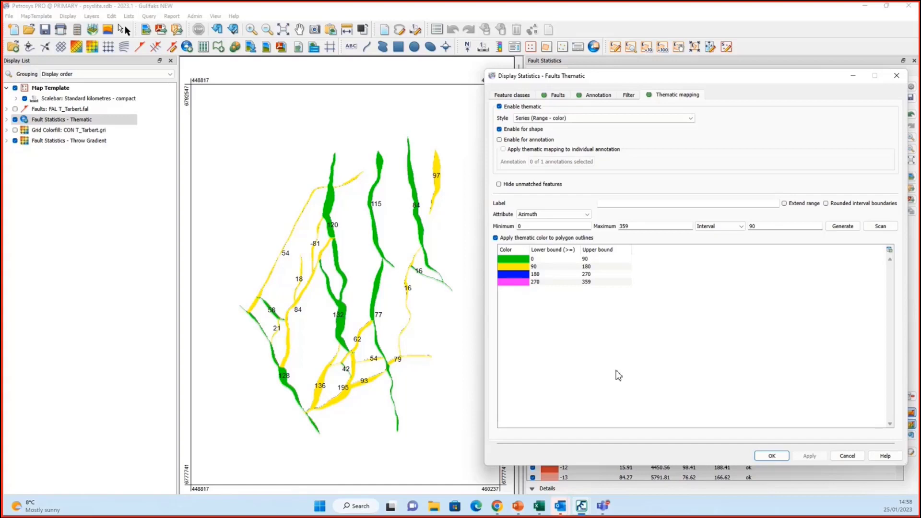
click(769, 456)
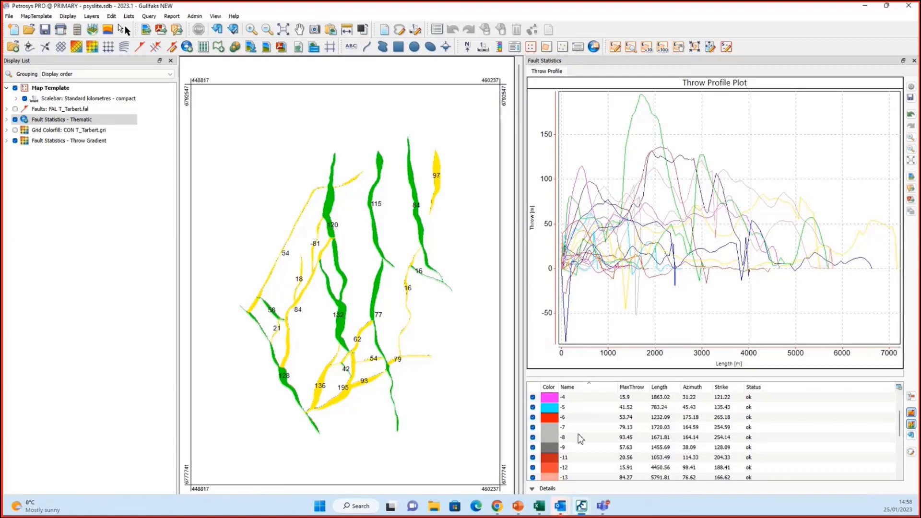
Step: Isolate fault -16 in the fault statistics so that only its curve is drawn in the throw profile plot
scroll(577, 421, down, 1)
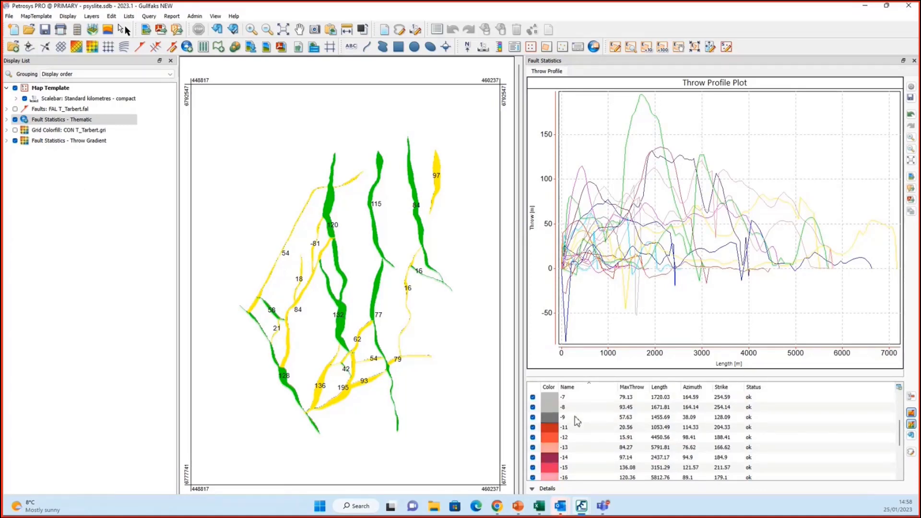
scroll(578, 422, up, 2)
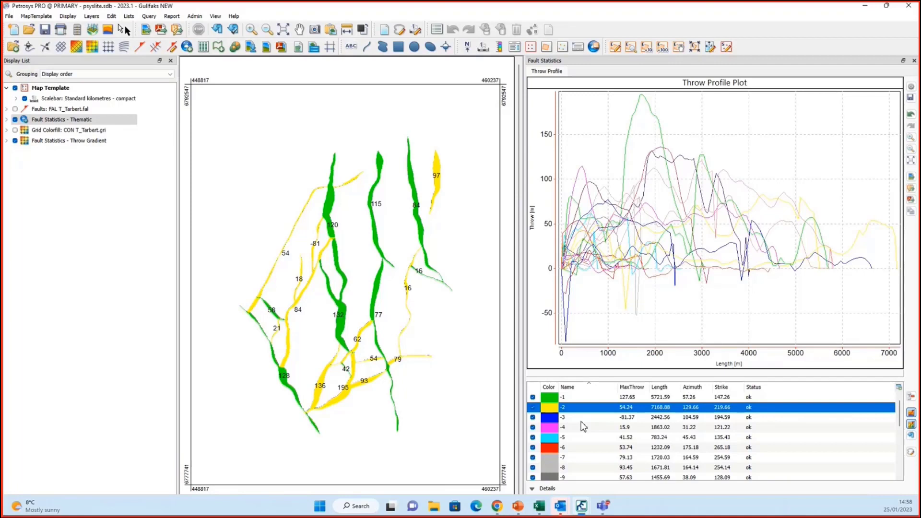
scroll(583, 427, down, 3)
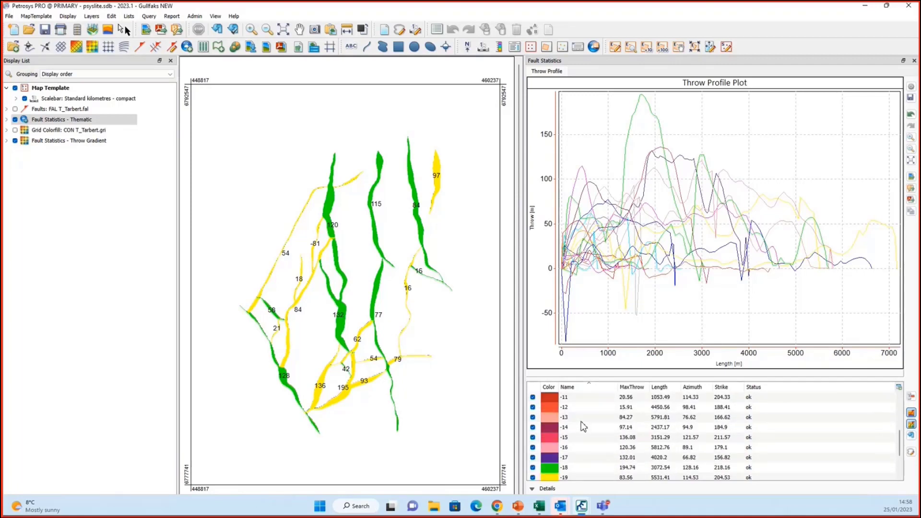
click(573, 451)
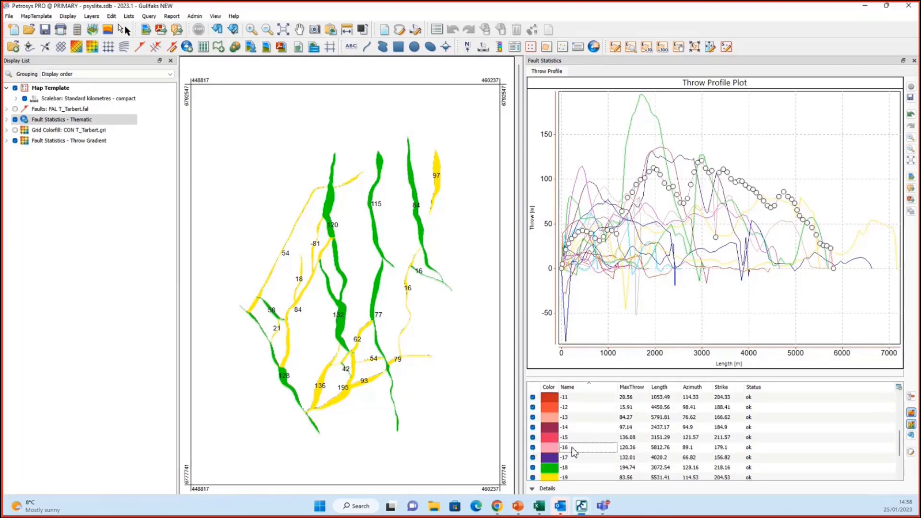
right_click(573, 450)
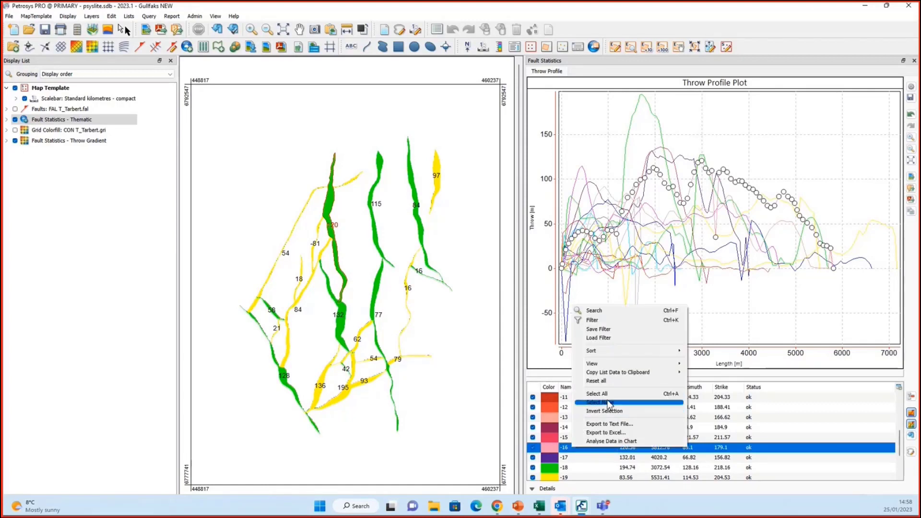
click(597, 403)
click(532, 448)
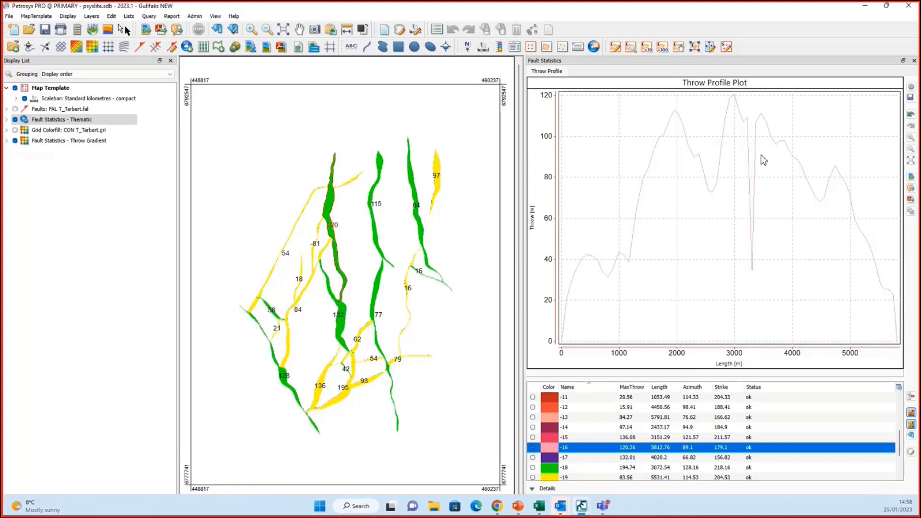
Step: Hide the Fault Statistics thematic and throw gradient layers and display the FAL T_Tarbert.fal faults instead
key(Up)
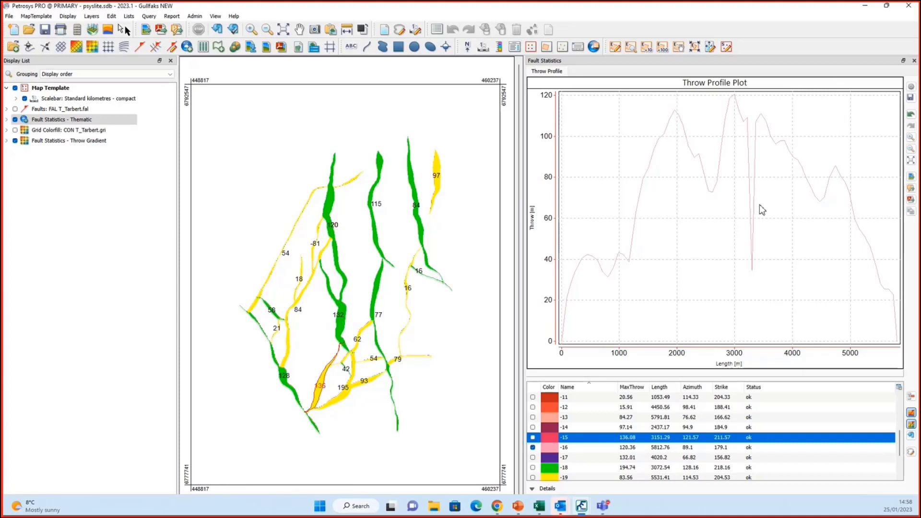
scroll(348, 241, up, 1)
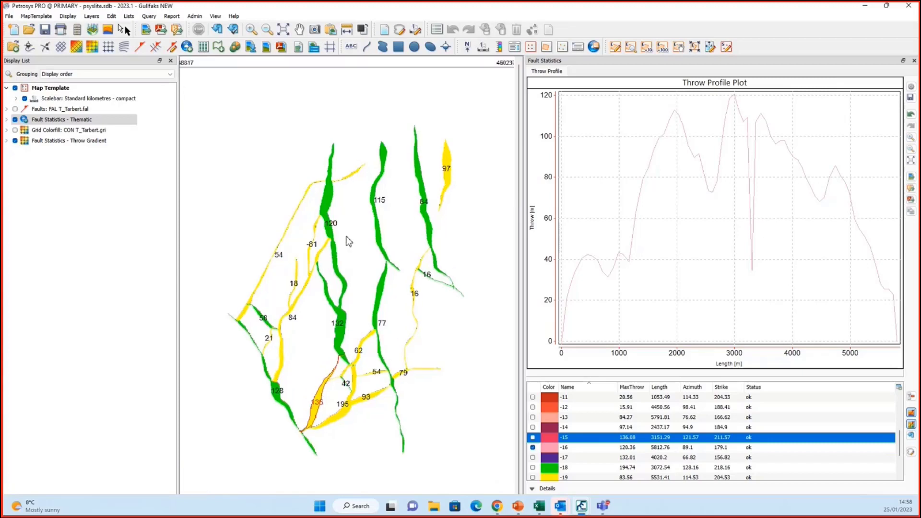
scroll(346, 237, up, 2)
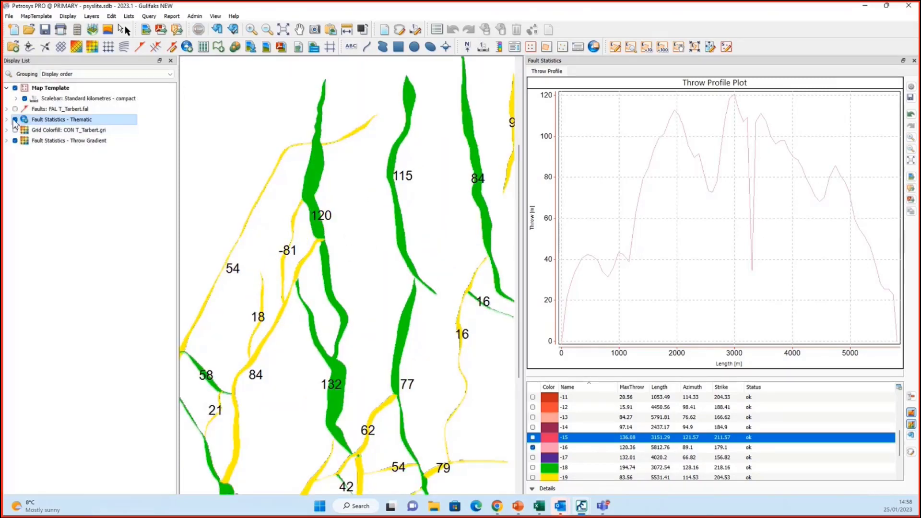
click(15, 120)
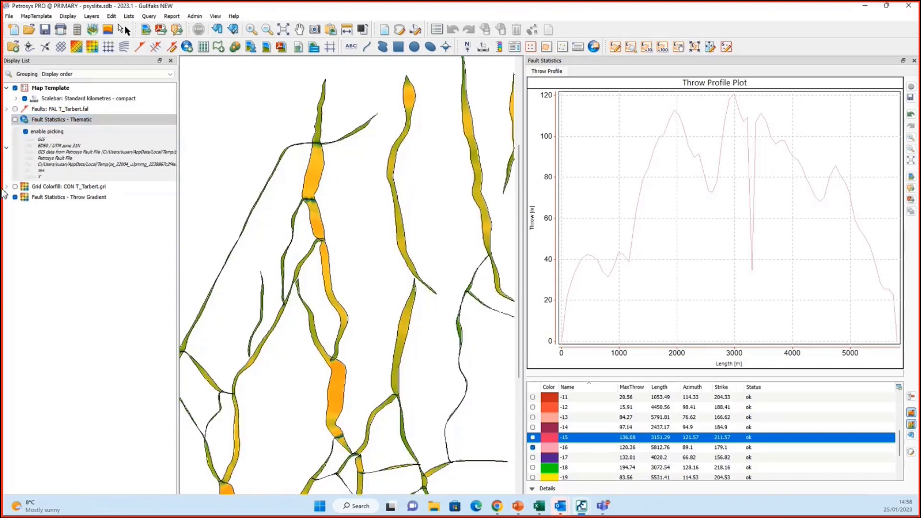
click(15, 197)
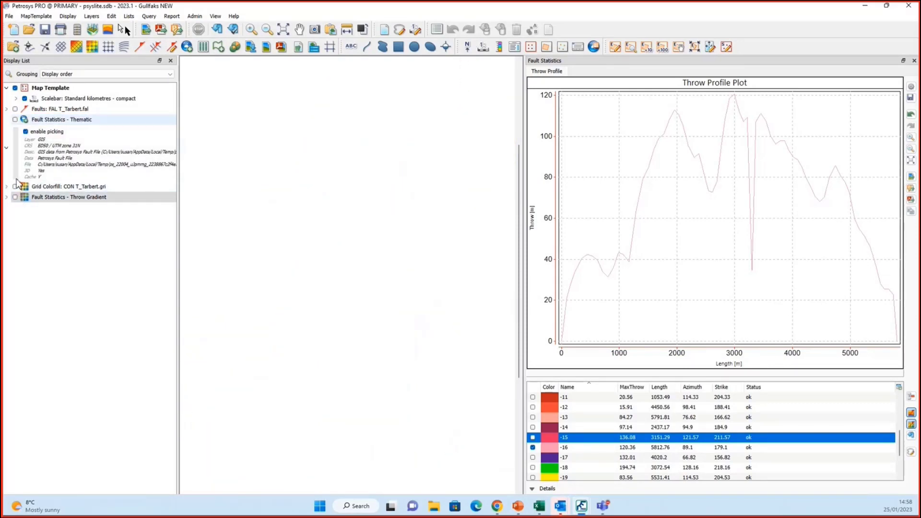
click(15, 109)
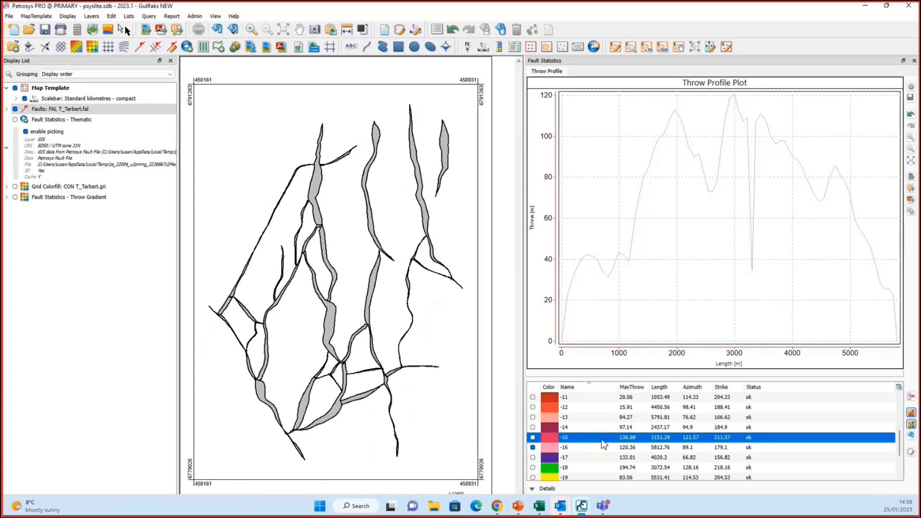
Step: Highlight fault -16 on the map and examine its junction with the branching fault at close range
click(586, 448)
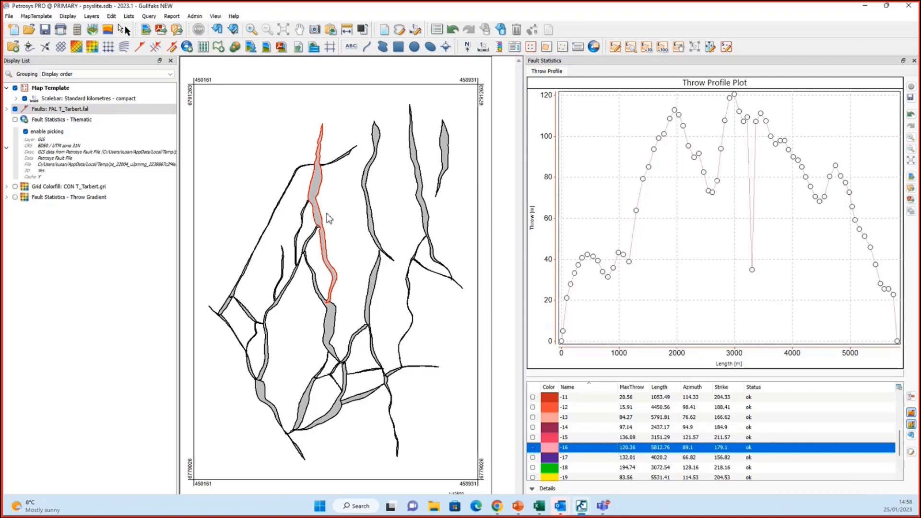
scroll(329, 220, up, 3)
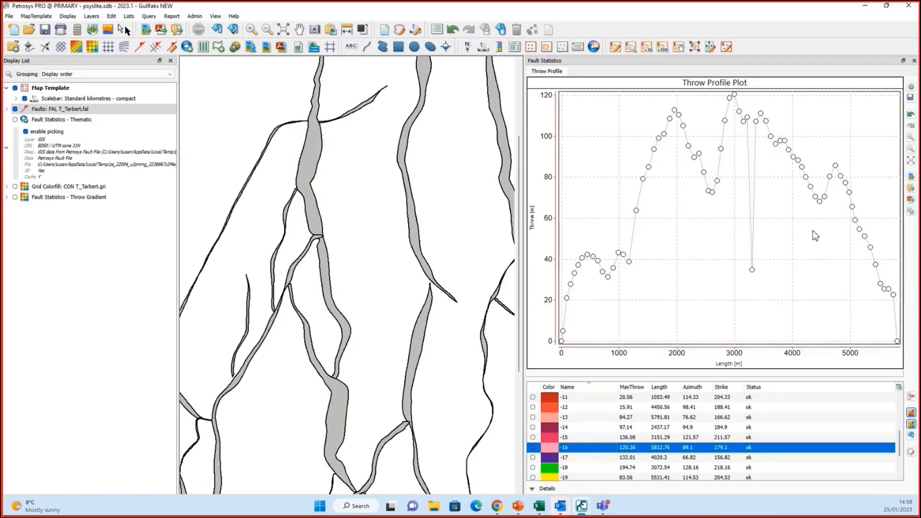
scroll(322, 243, up, 4)
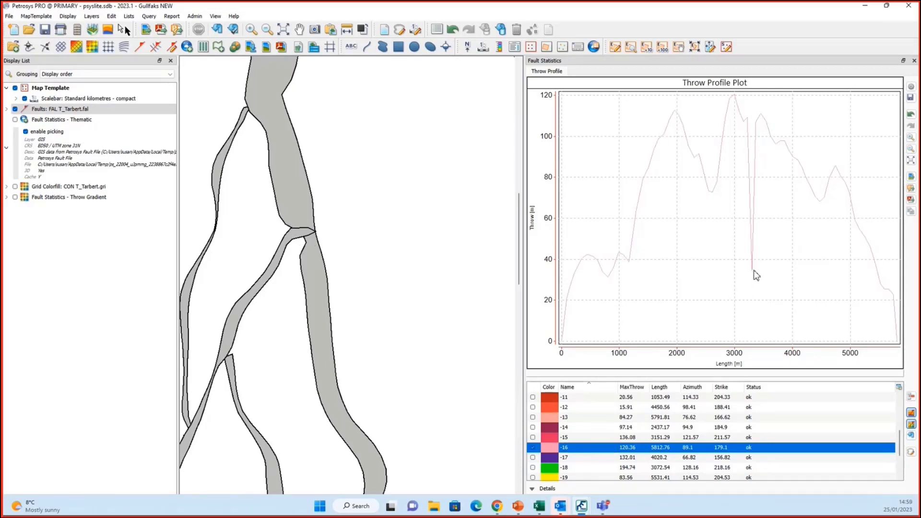
Step: Move fault -16's anomalous low throw point at about 3300 m length up in line with its neighbouring profile points
click(626, 458)
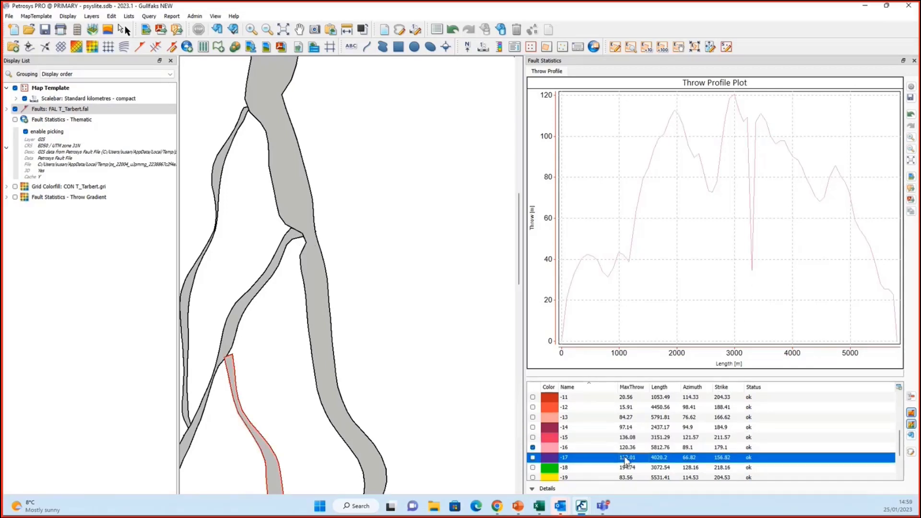
click(595, 448)
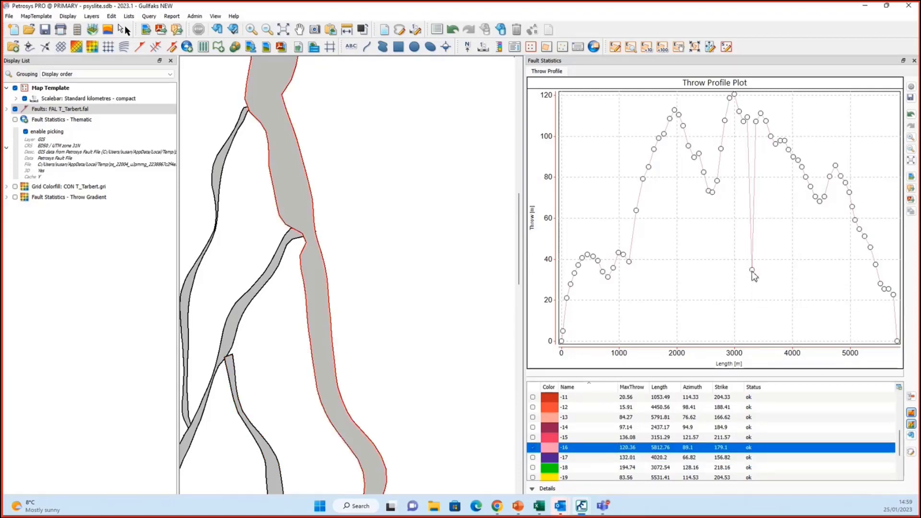
drag(752, 272, 754, 125)
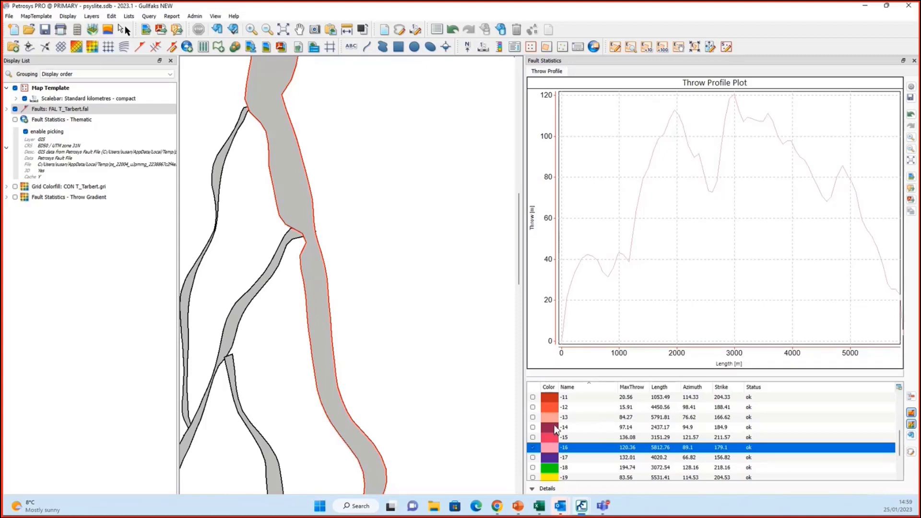
Step: Include all faults in the throw profile plot and save them as TWT polylines to demo.fal, overwriting the existing file
right_click(605, 408)
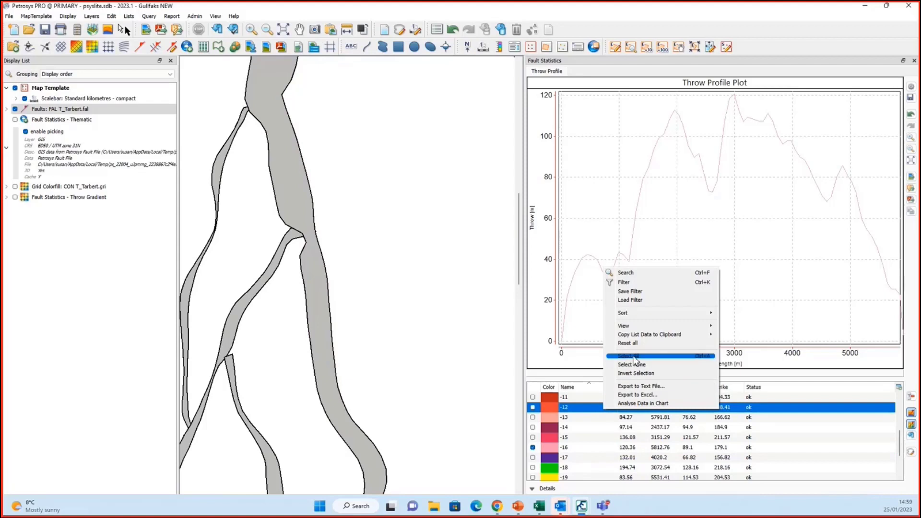
click(634, 356)
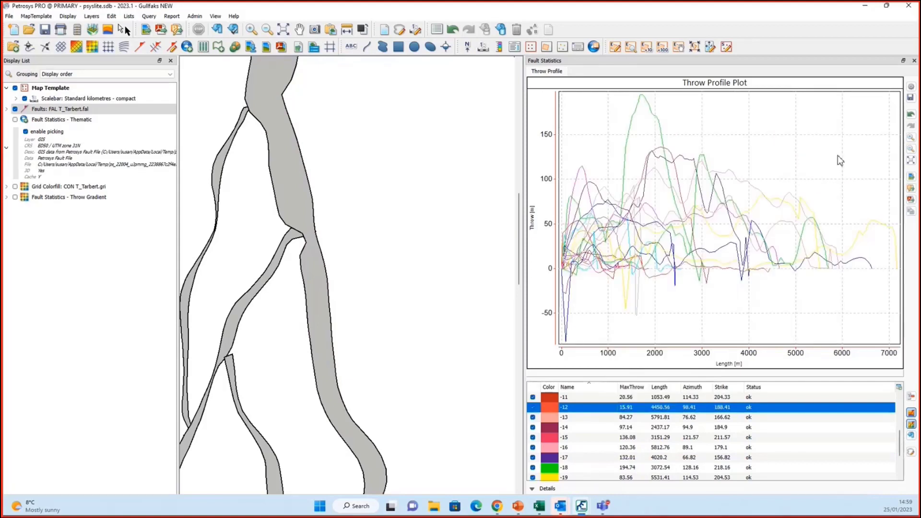
click(911, 98)
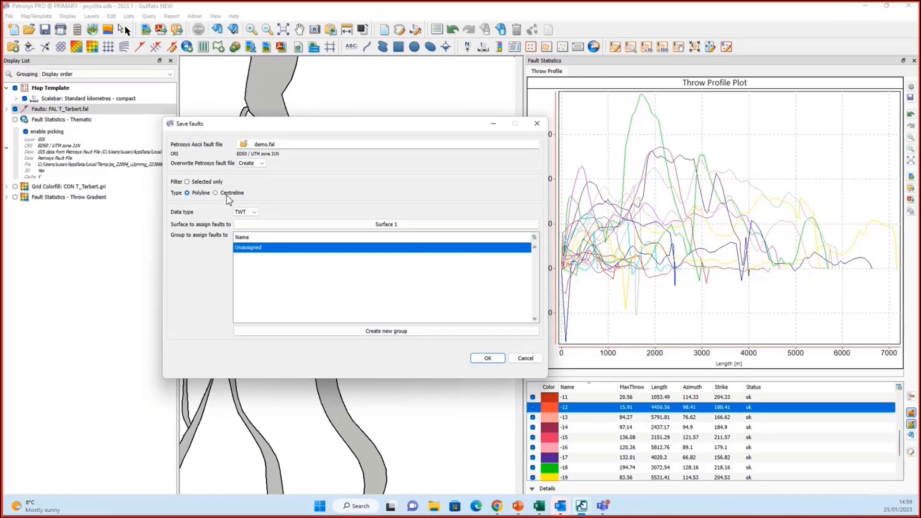
click(486, 358)
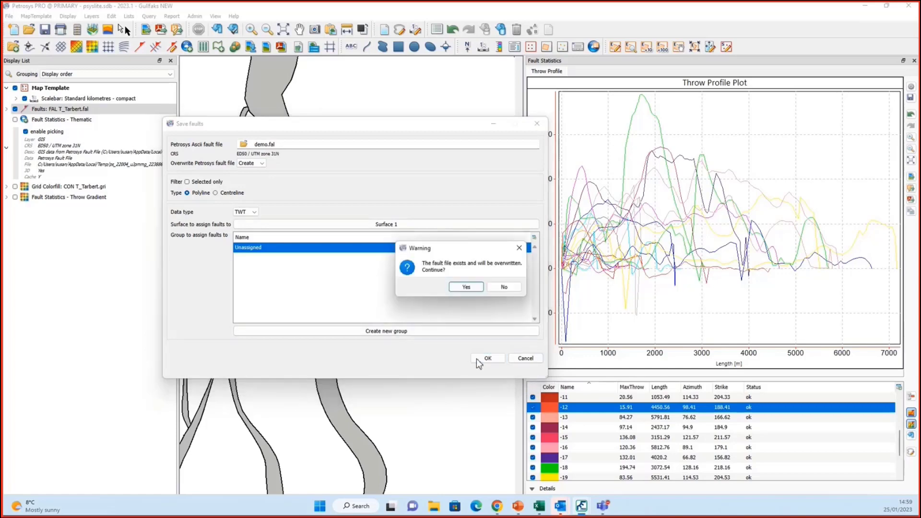
click(466, 287)
Step: Restore the full fault map view and switch to the Fault Statistics presentation in PowerPoint
scroll(426, 314, down, 6)
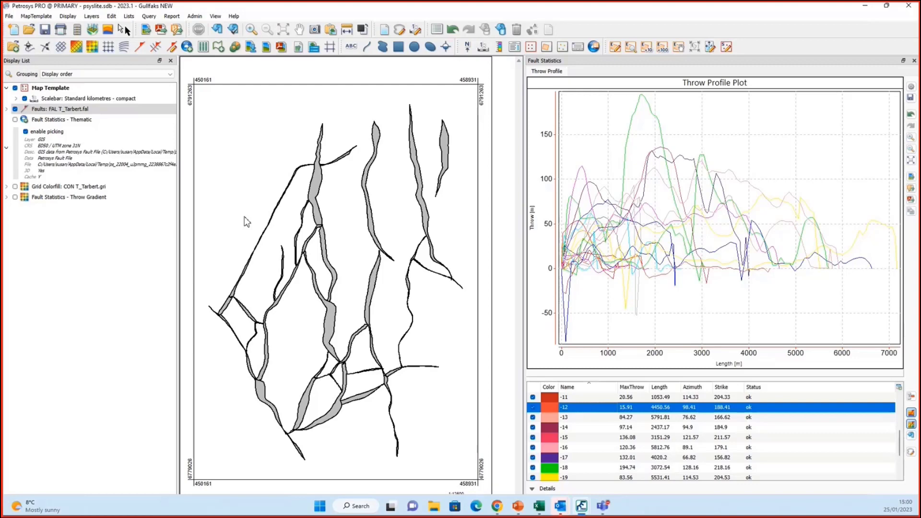
click(864, 6)
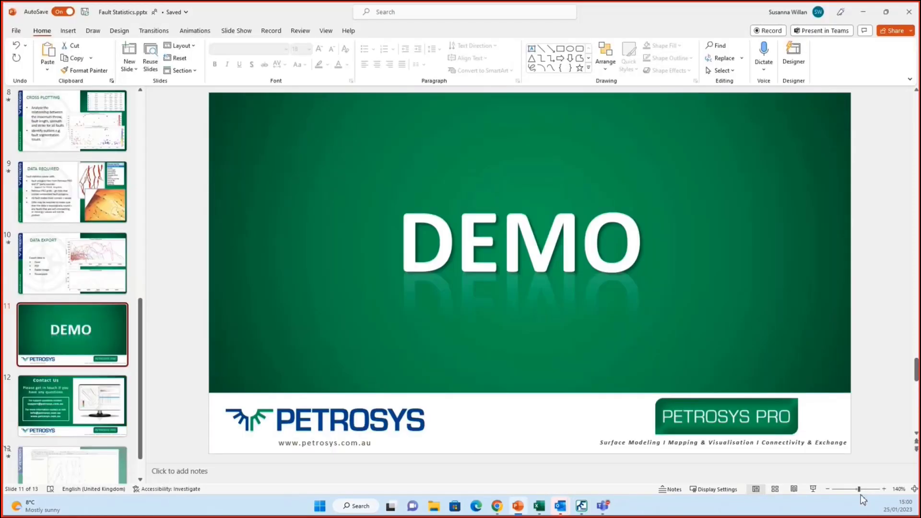